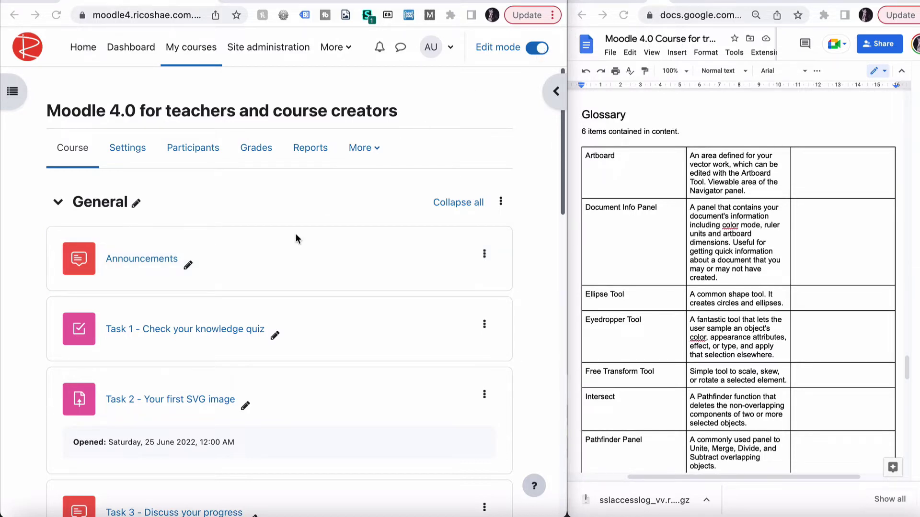
Step: Scroll down the course page to the Task 5 section
scroll(296, 238, down, 3)
scroll(296, 238, down, 10)
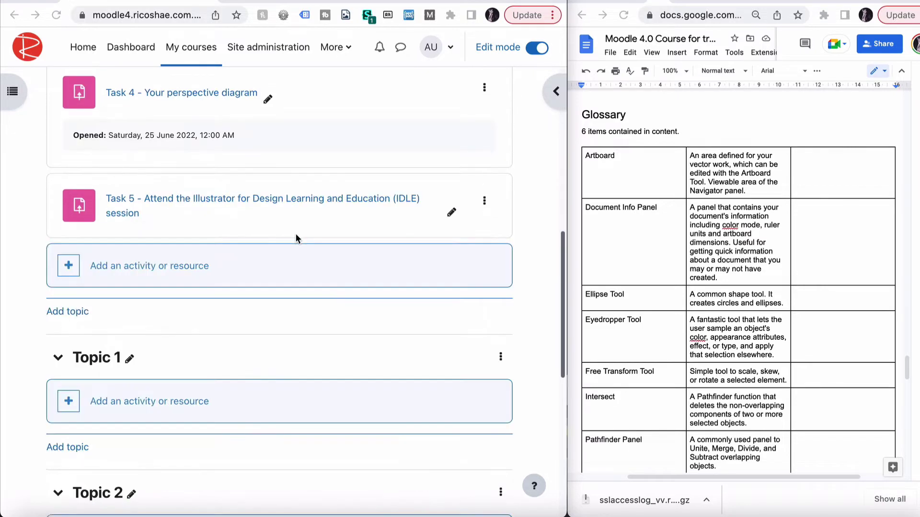
Step: Add a Glossary activity from the activity chooser and name it 'Glossary'
click(180, 267)
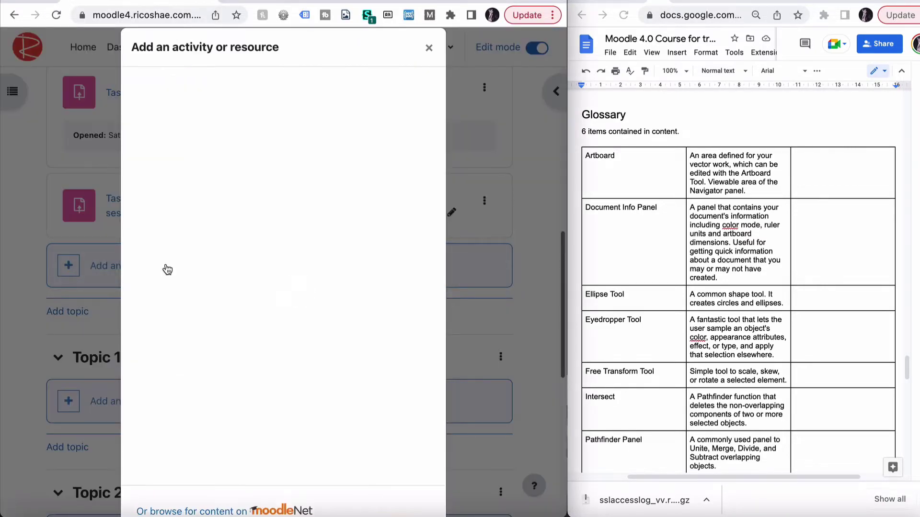
scroll(309, 344, down, 5)
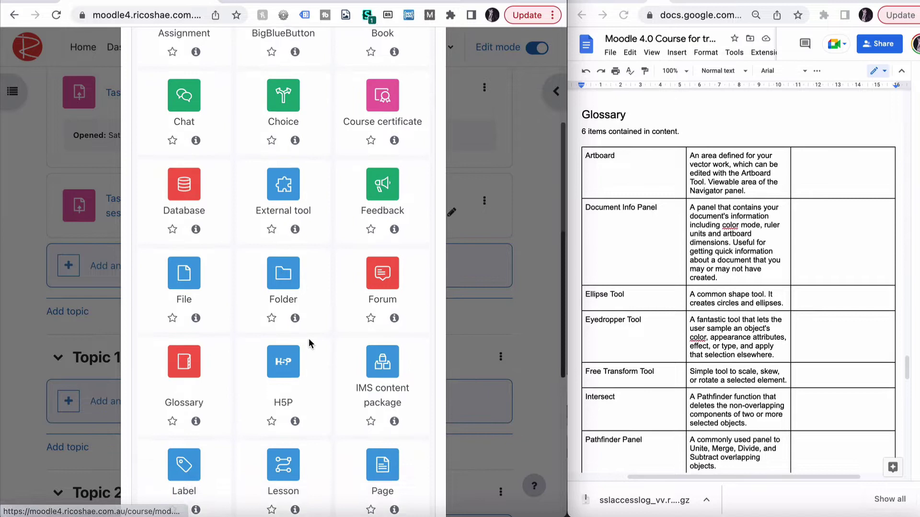
scroll(309, 344, down, 3)
click(195, 208)
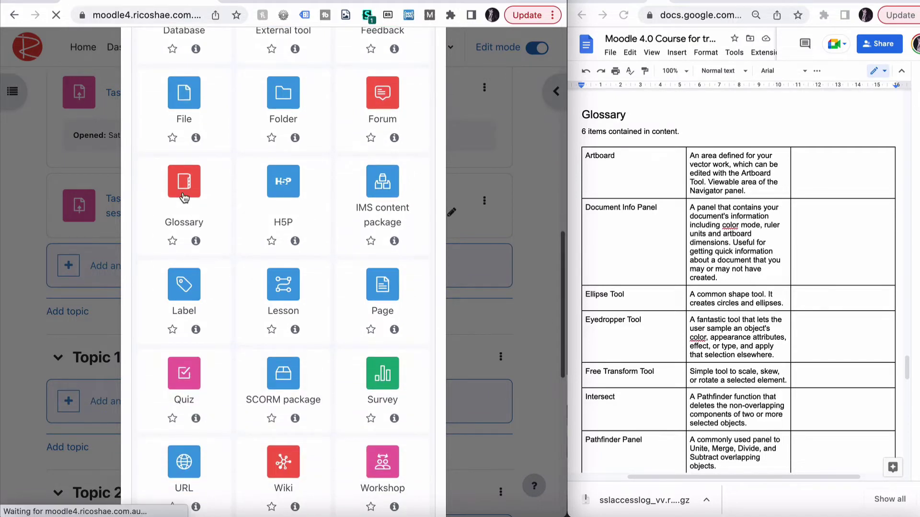
click(186, 266)
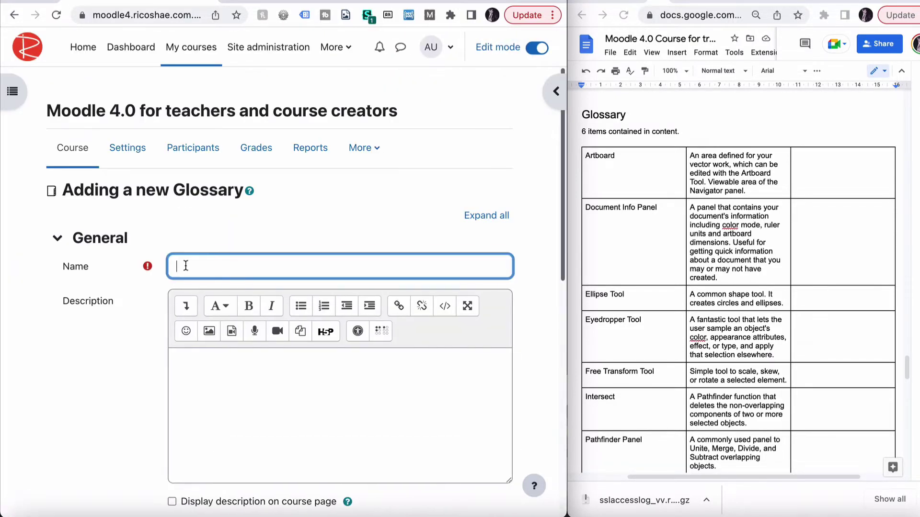
text(Glossary)
key(Tab)
key(Tab)
key(Tab)
key(Tab)
key(Tab)
key(Tab)
key(Tab)
key(Tab)
click(396, 231)
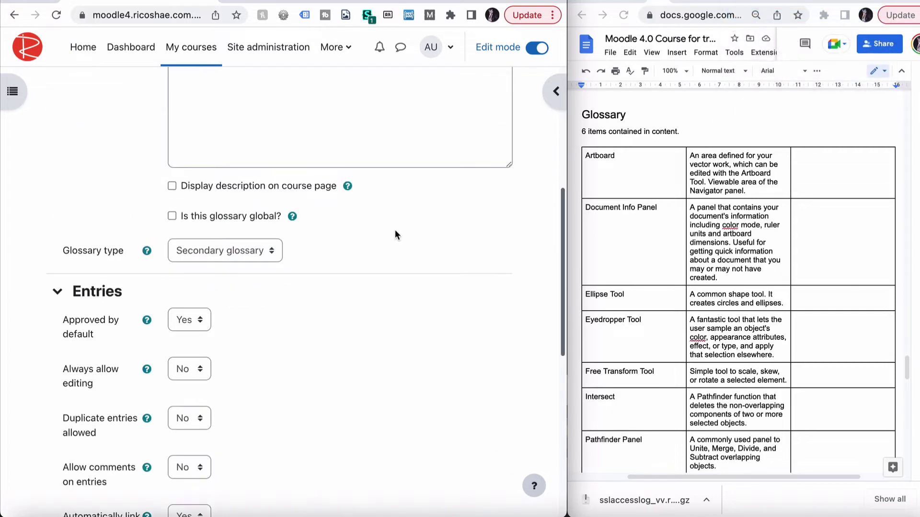
scroll(395, 231, up, 7)
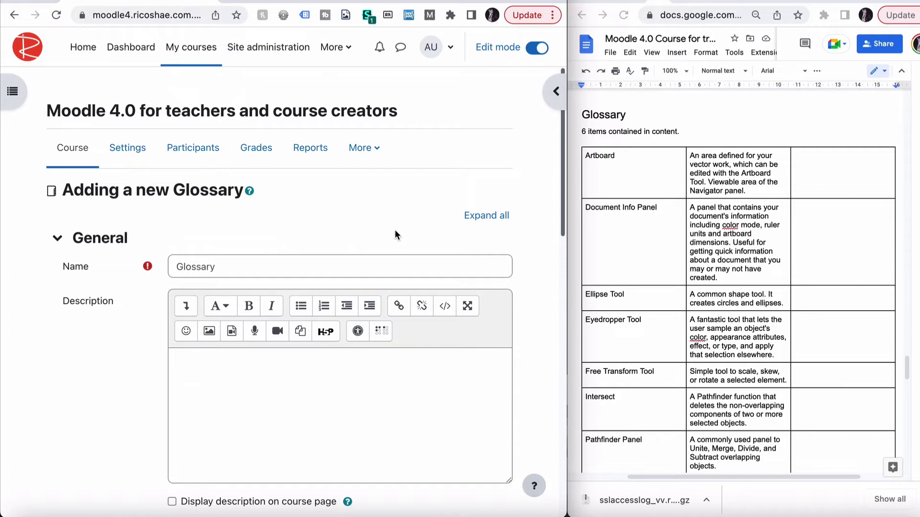
scroll(395, 232, down, 4)
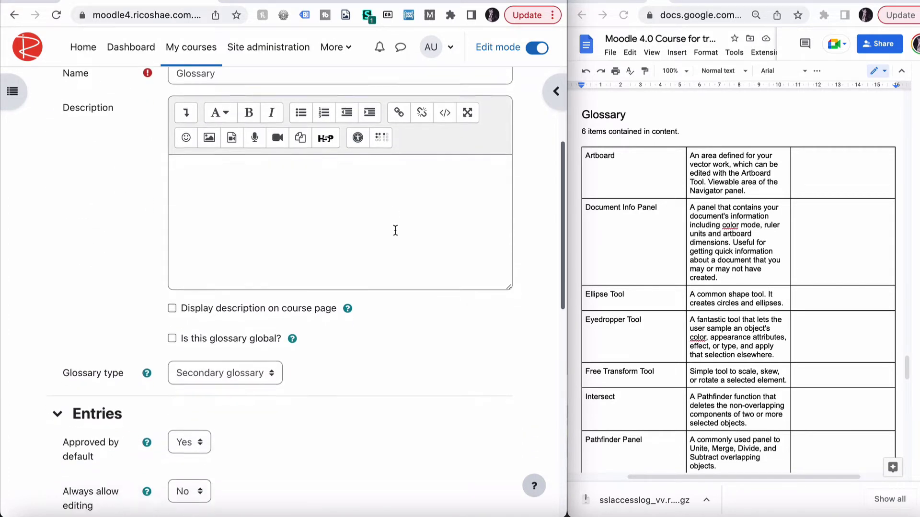
scroll(395, 231, down, 2)
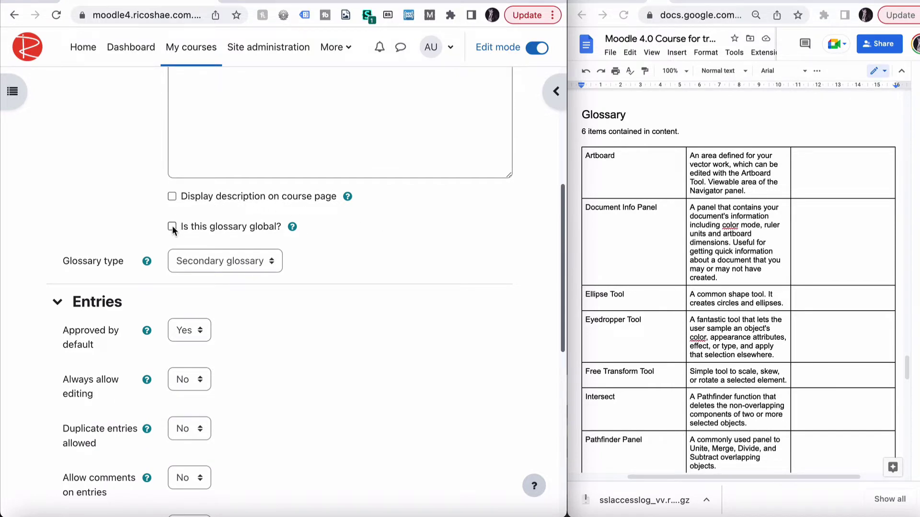
click(293, 227)
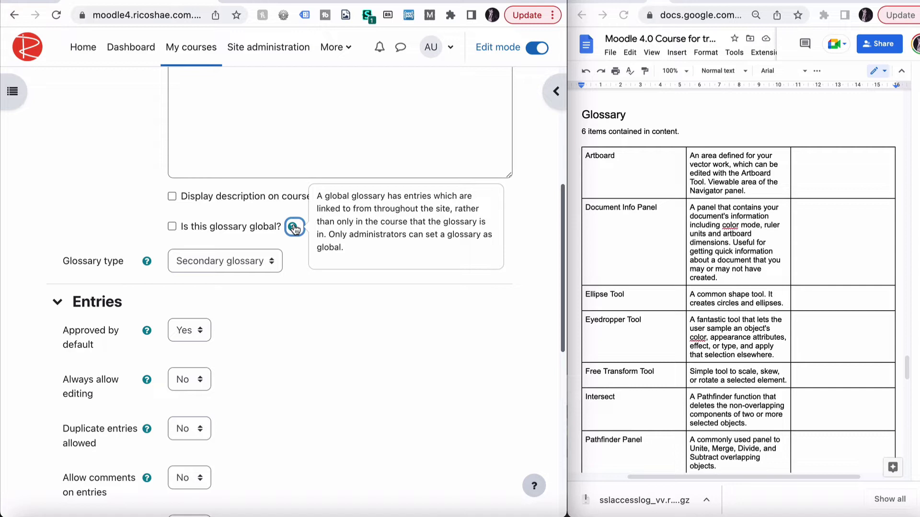
click(93, 200)
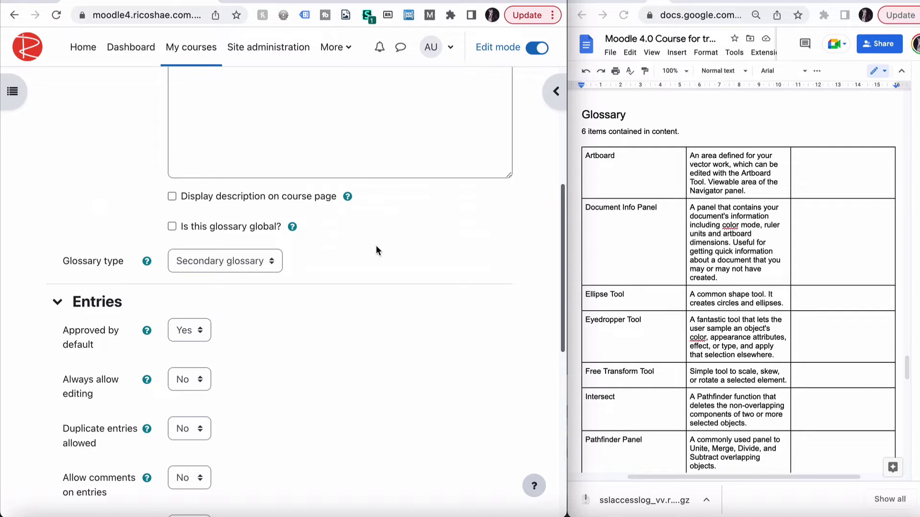
click(266, 261)
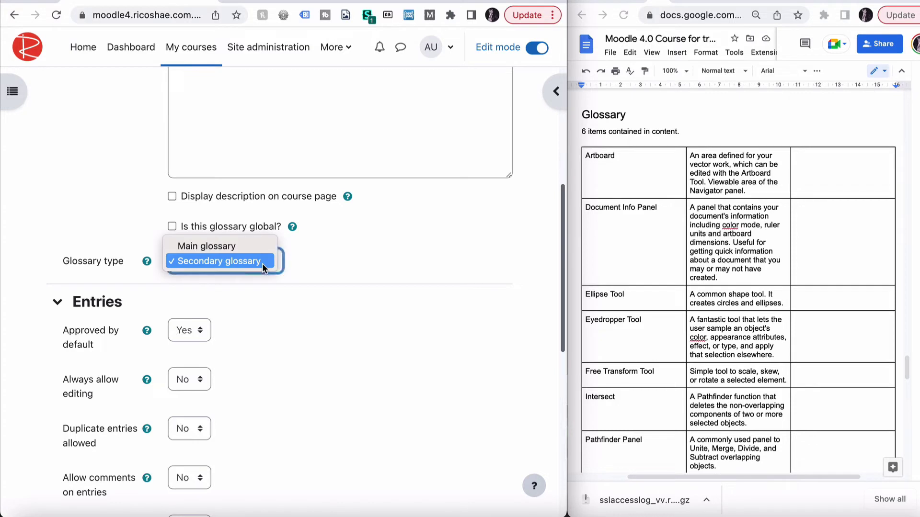
click(335, 256)
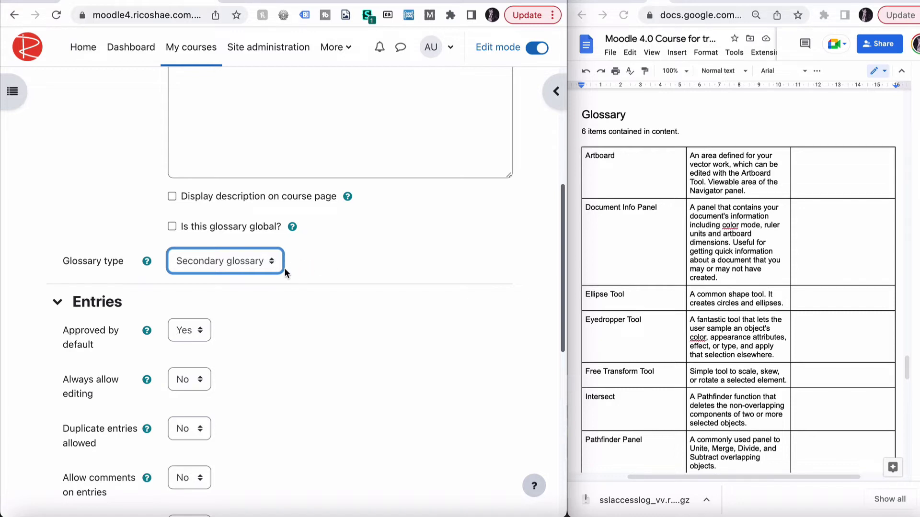
click(321, 266)
scroll(321, 267, down, 3)
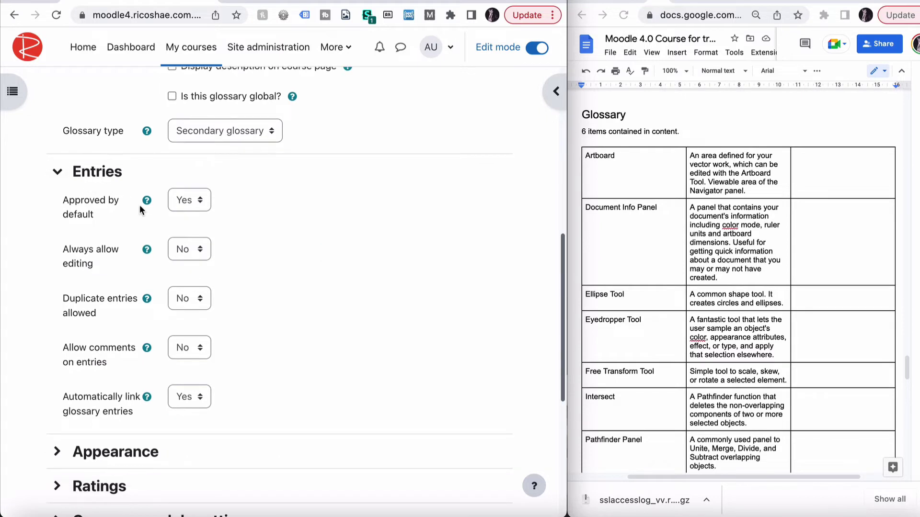
click(147, 201)
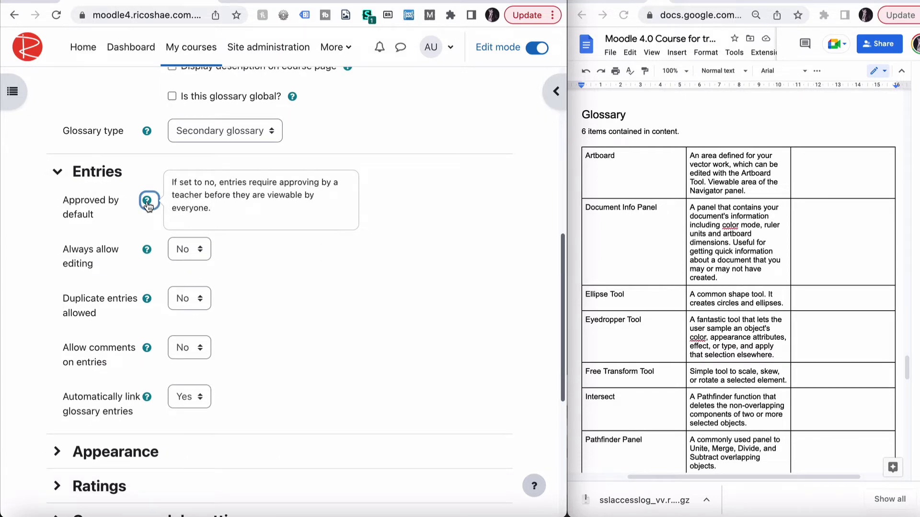
click(407, 212)
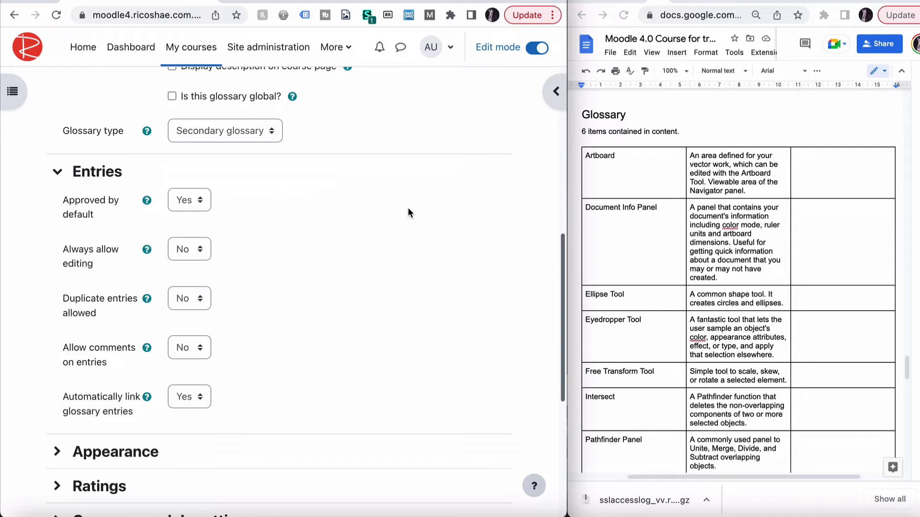
click(203, 201)
click(193, 190)
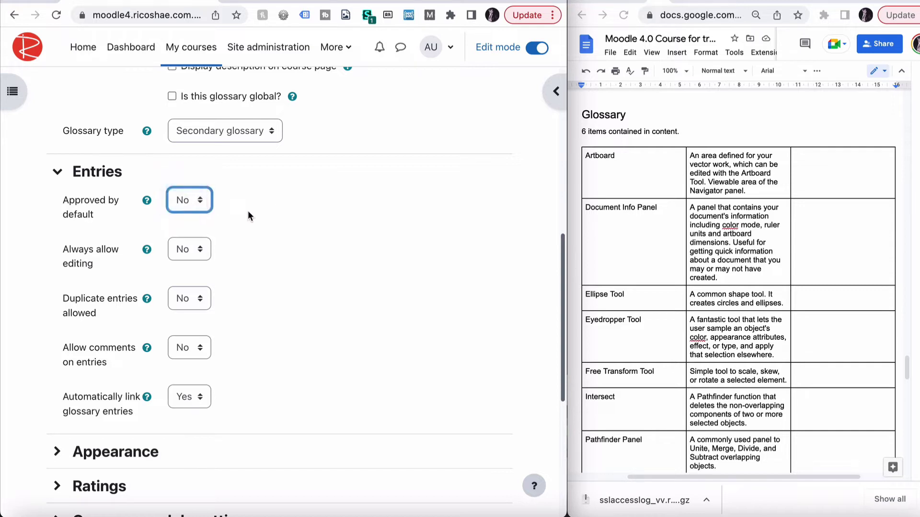
click(202, 204)
click(186, 215)
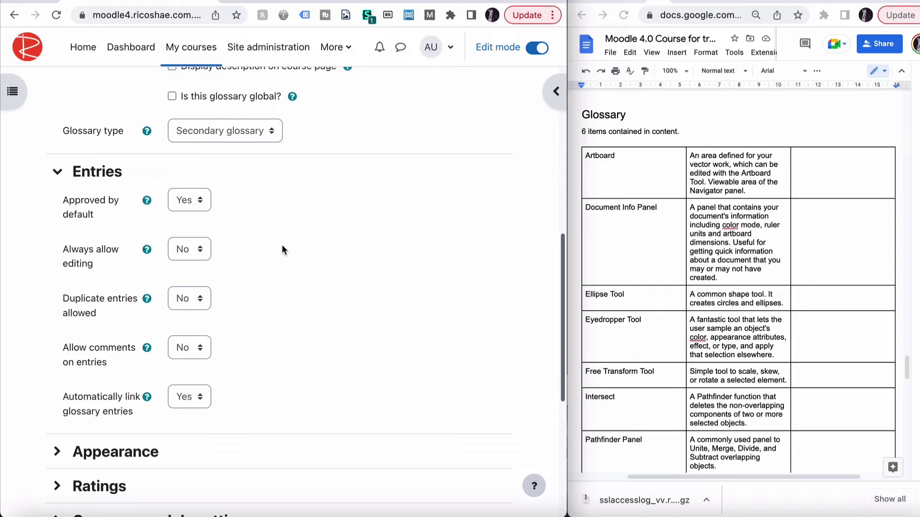
Step: Read the always-allow-editing help, keeping duplicate entries disallowed and comments off
scroll(281, 249, down, 3)
click(147, 184)
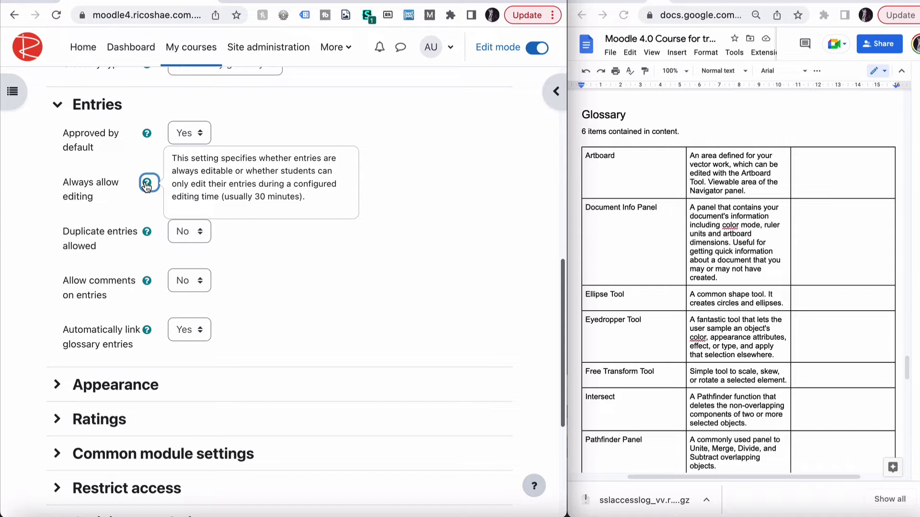
click(403, 202)
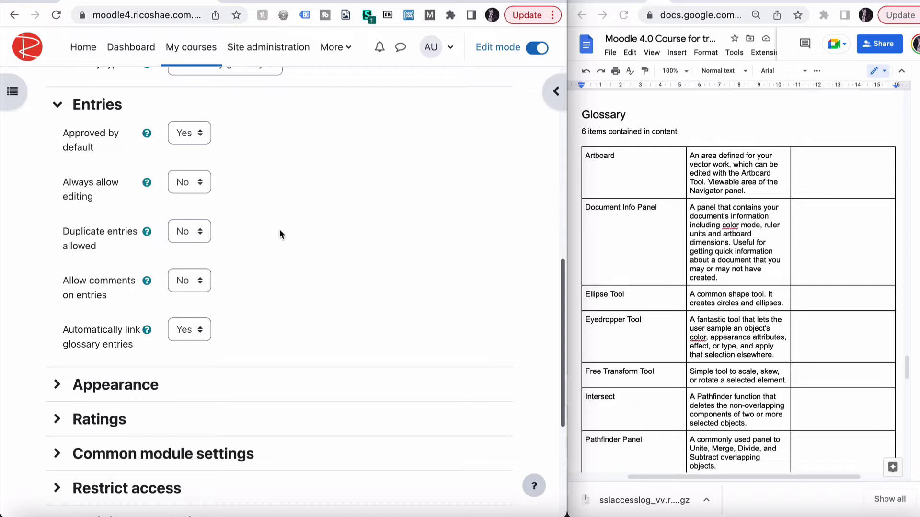
click(194, 236)
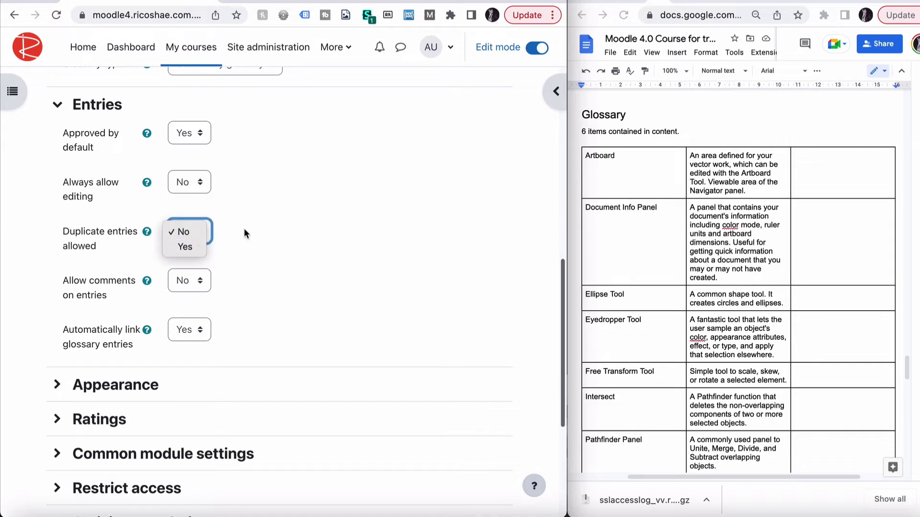
click(274, 230)
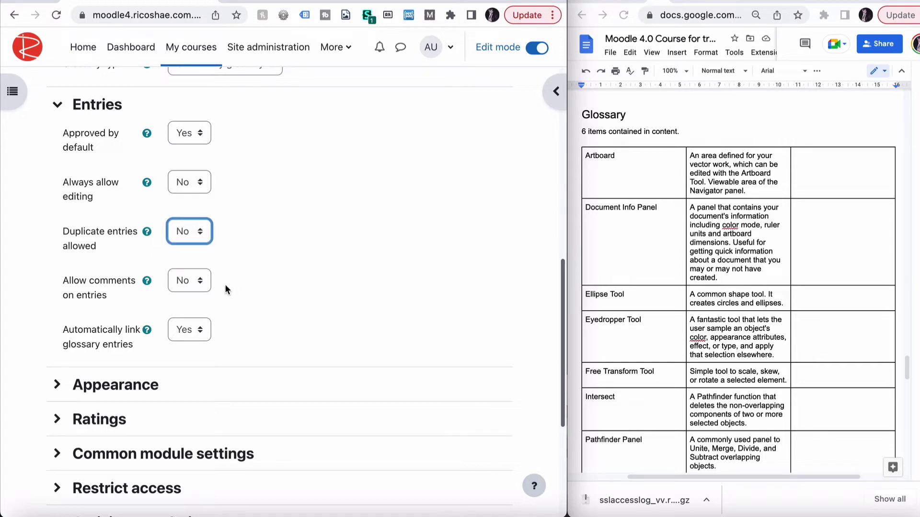
click(185, 282)
click(264, 275)
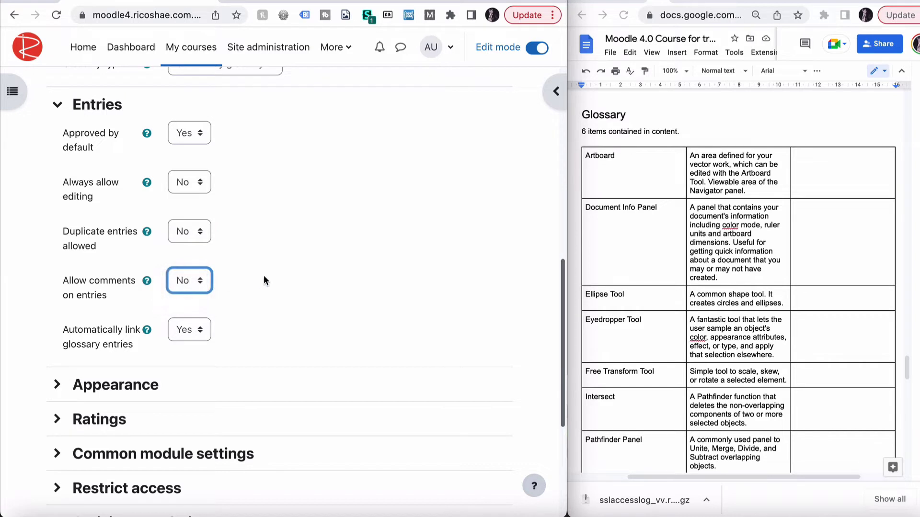
Step: Set 'Automatically link glossary entries' to Yes
scroll(264, 275, down, 2)
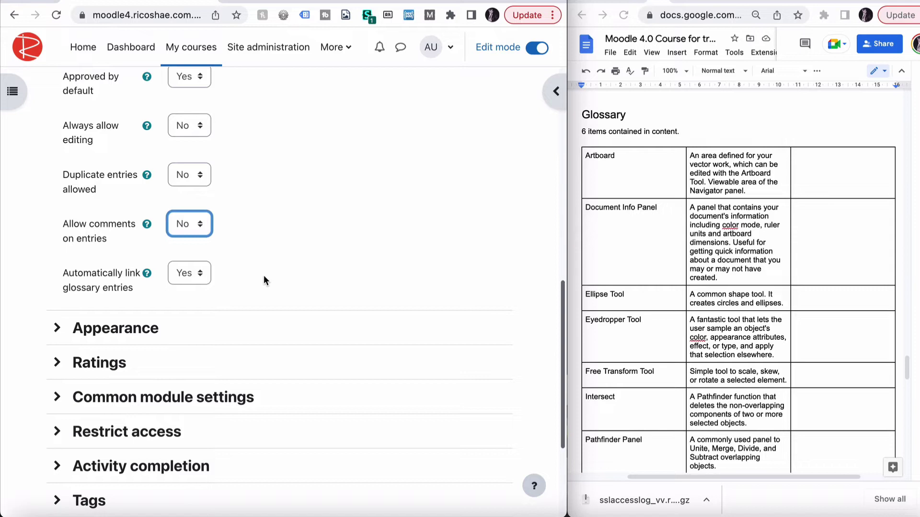
click(278, 263)
scroll(278, 263, down, 1)
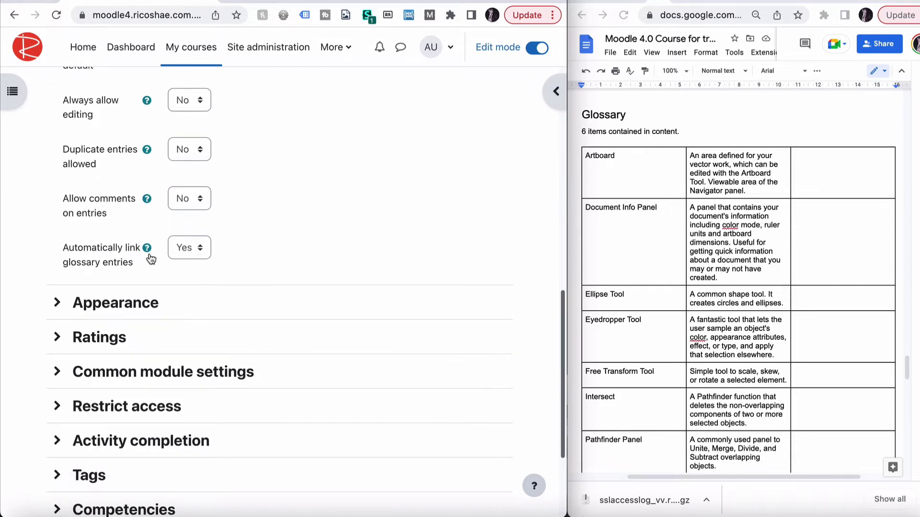
click(182, 245)
click(182, 246)
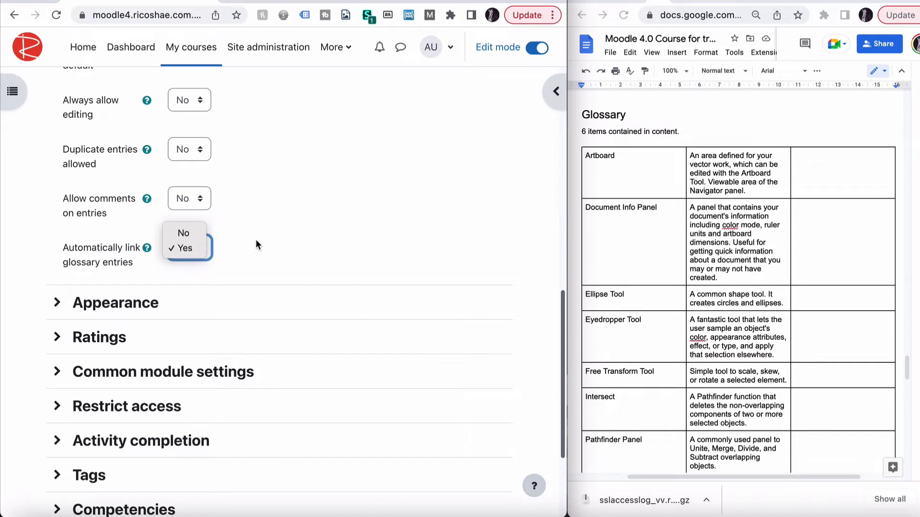
click(269, 245)
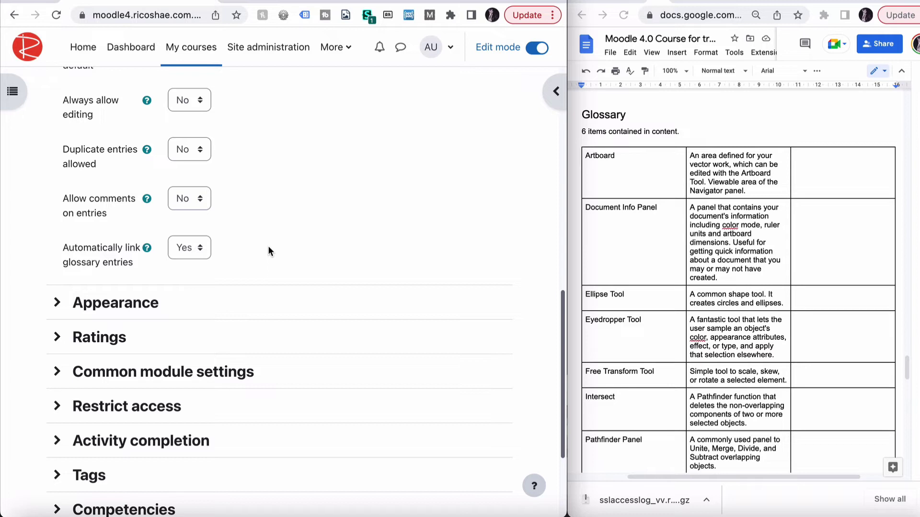
scroll(268, 246, down, 1)
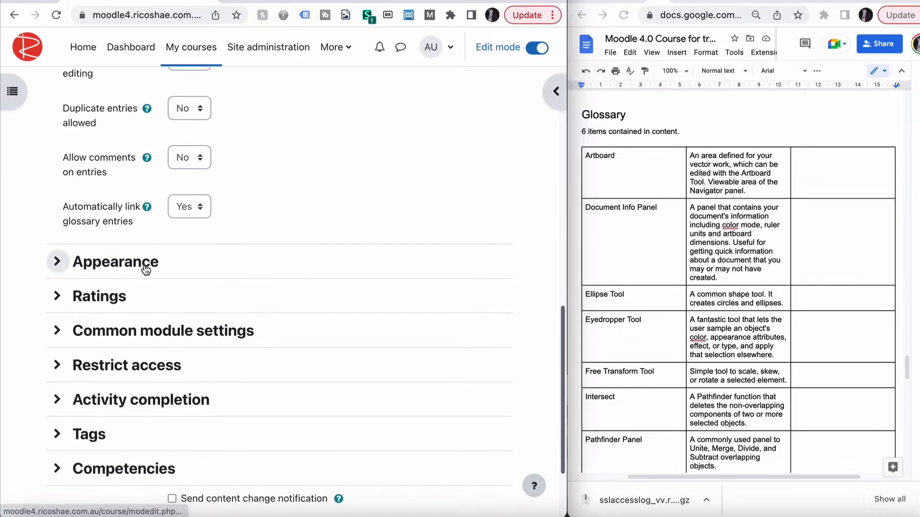
Step: Expand Appearance, keeping 'Simple, dictionary style' display and the default approval display format
click(139, 261)
scroll(33, 308, down, 3)
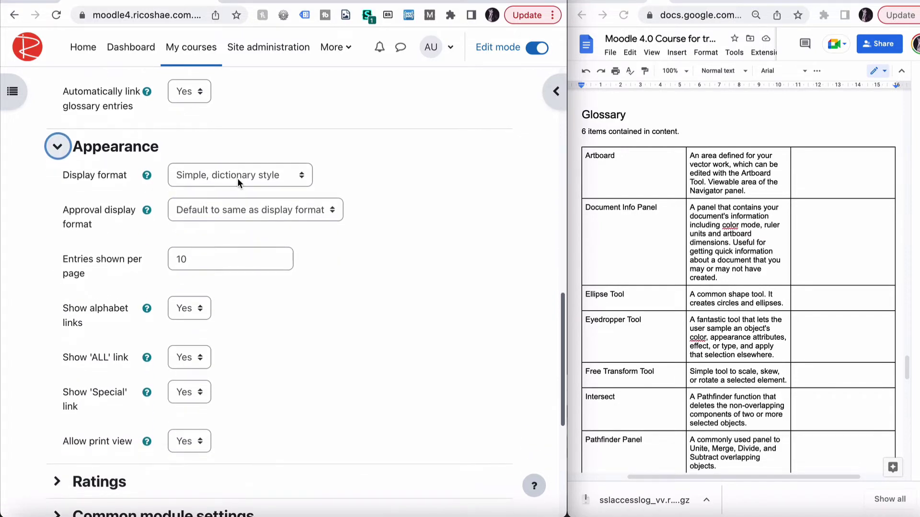
click(239, 176)
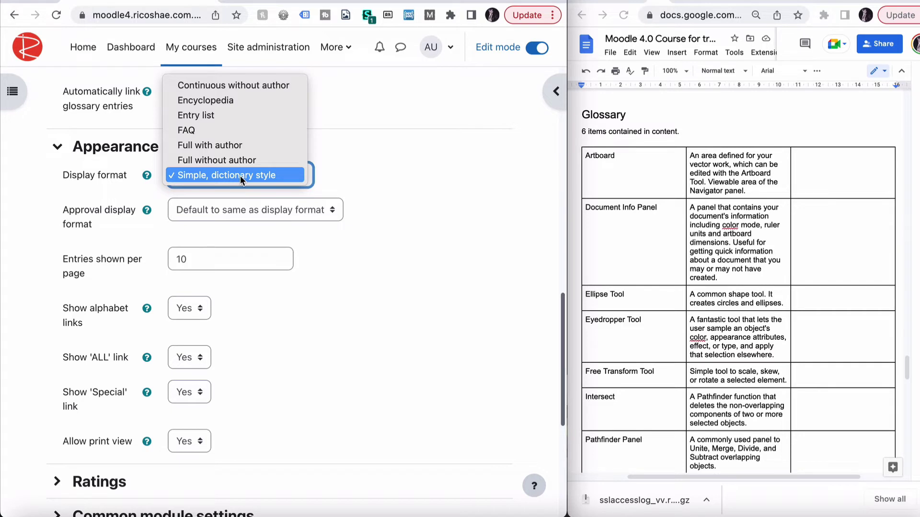
click(240, 175)
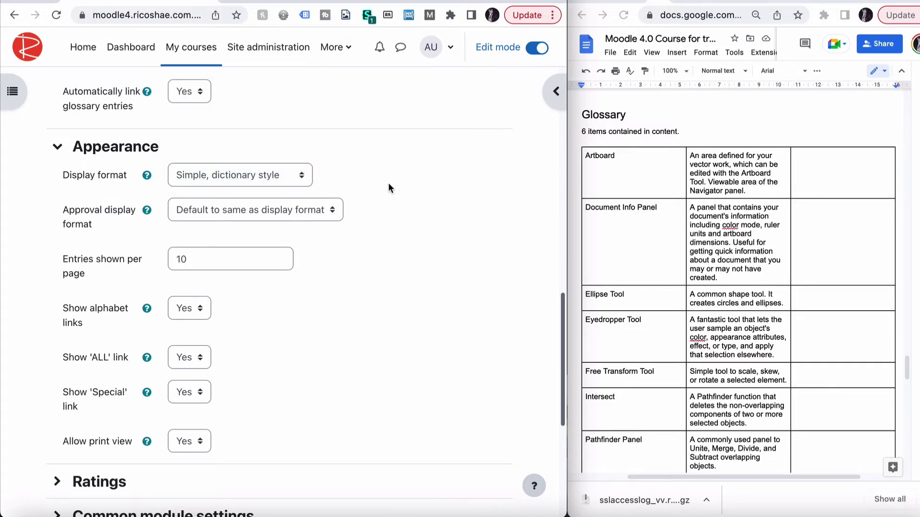
click(304, 214)
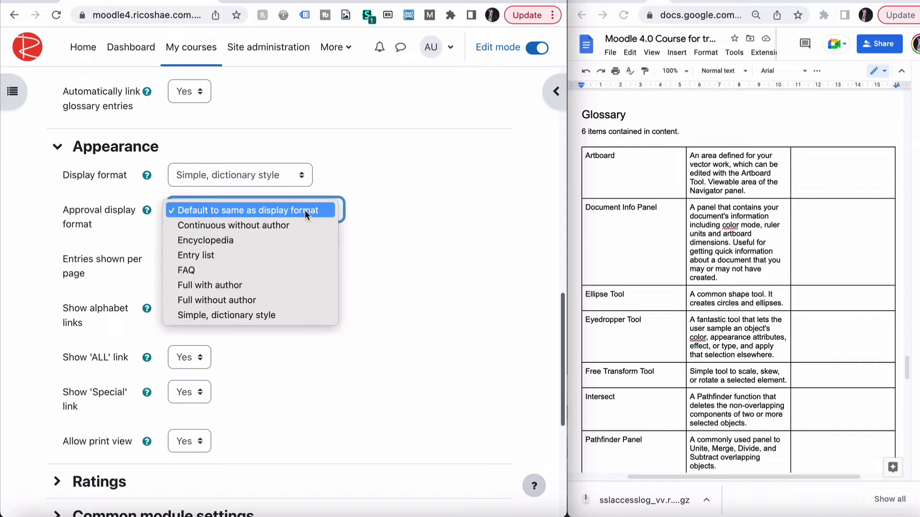
click(417, 201)
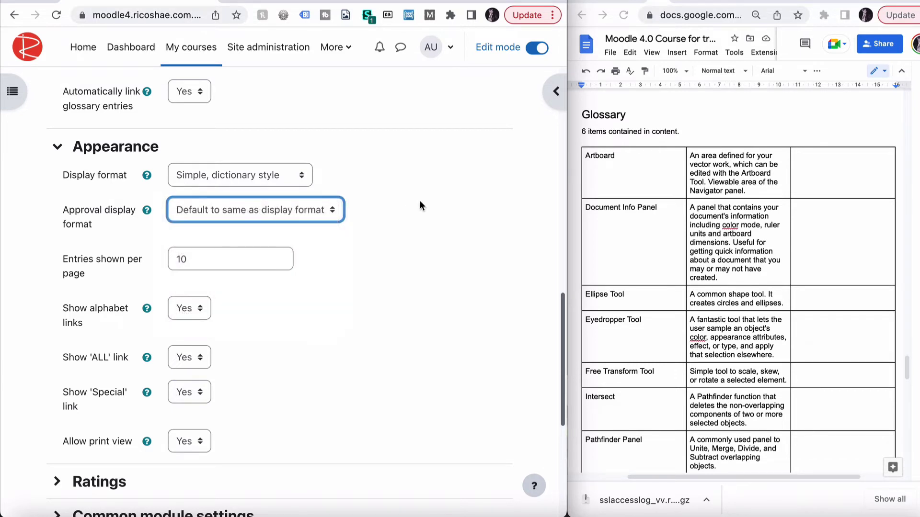
scroll(356, 326, down, 3)
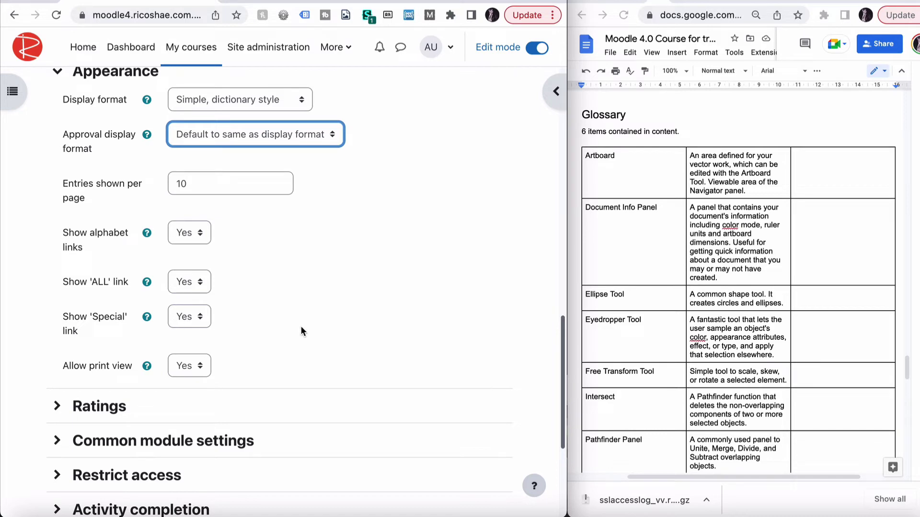
scroll(302, 353, down, 5)
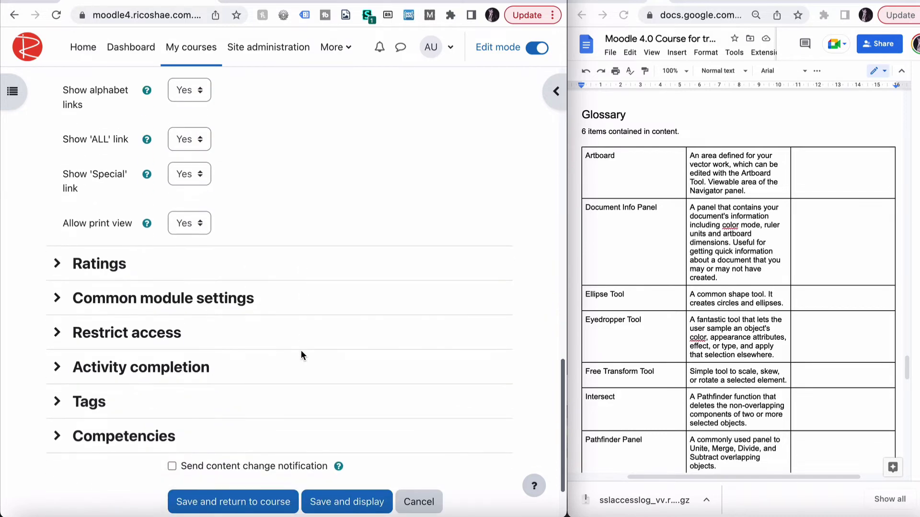
scroll(302, 355, up, 3)
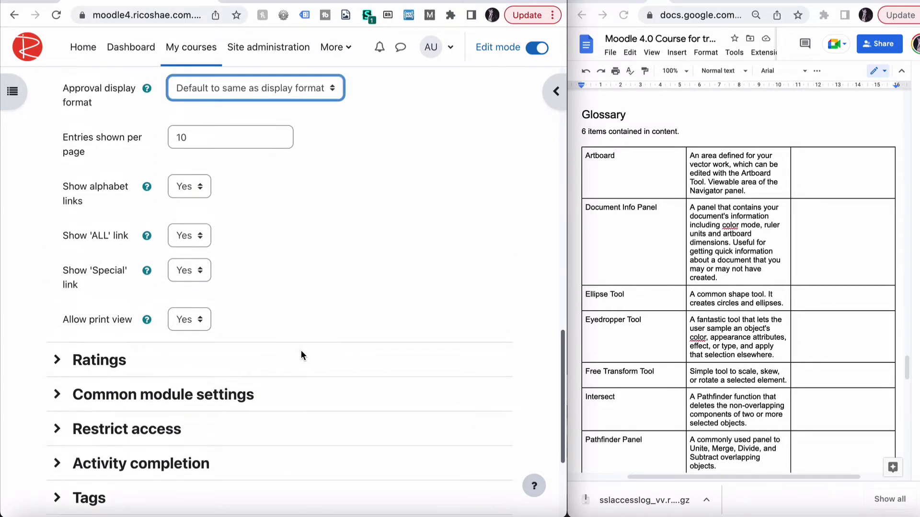
Step: Expand Ratings (No ratings) and Common module settings (Show on course page)
click(57, 359)
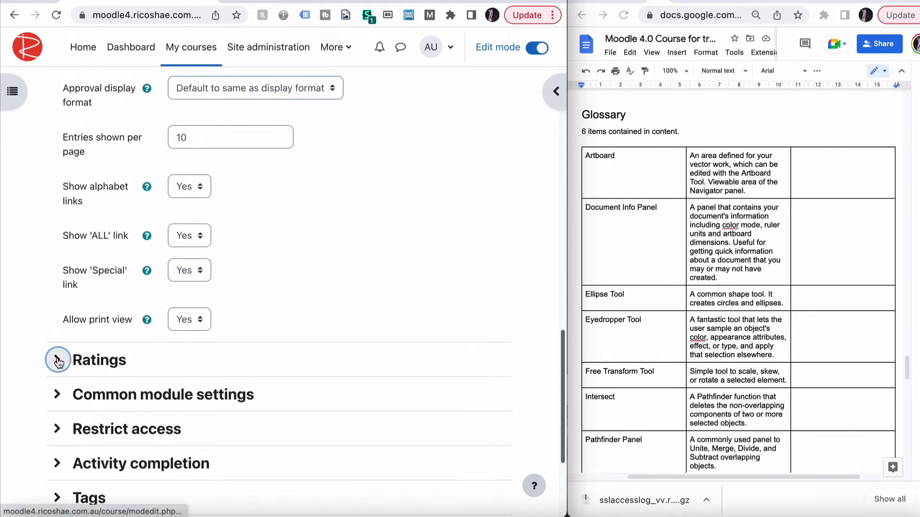
scroll(28, 355, down, 4)
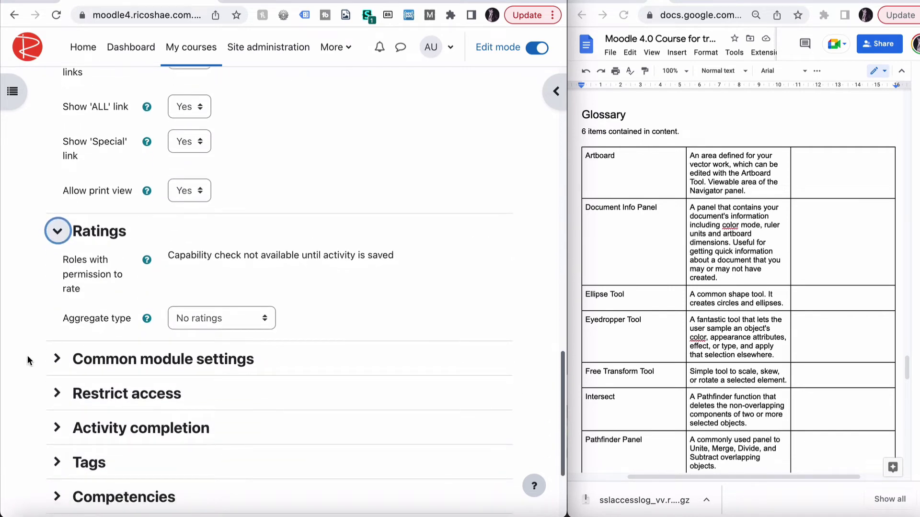
scroll(27, 356, down, 2)
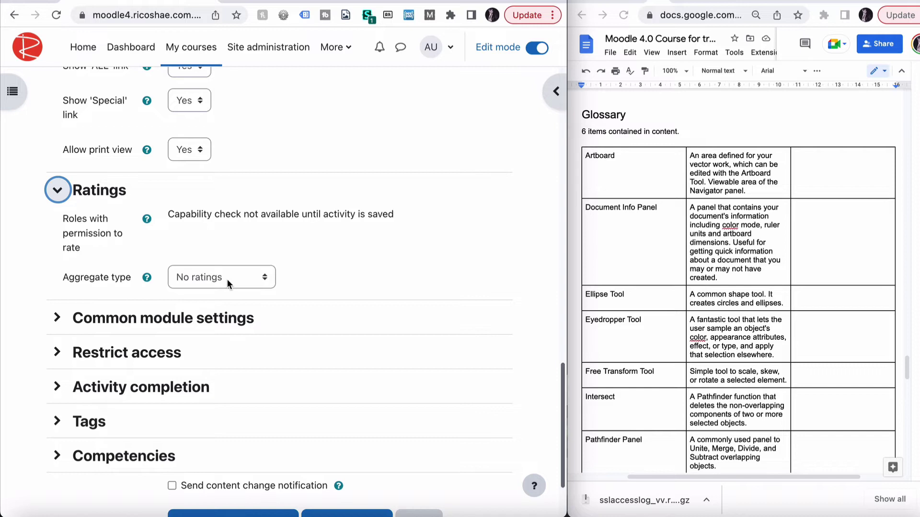
scroll(40, 285, down, 2)
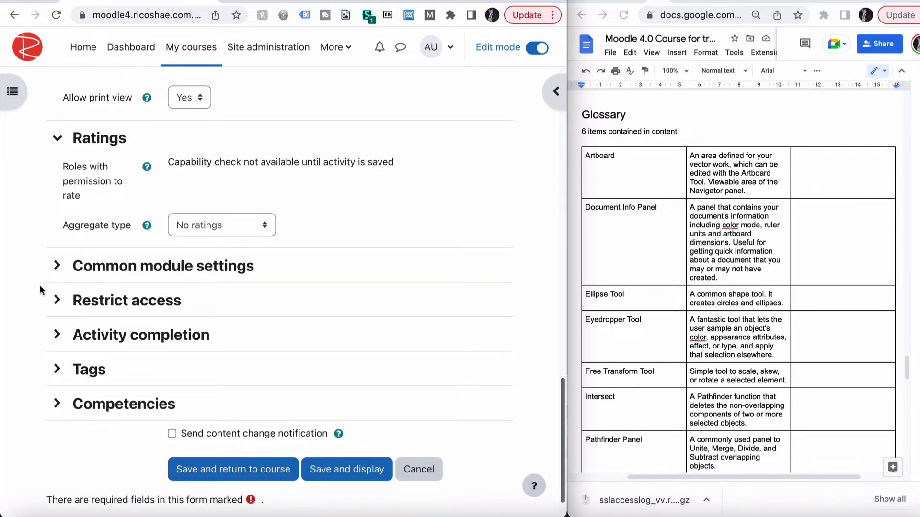
click(40, 267)
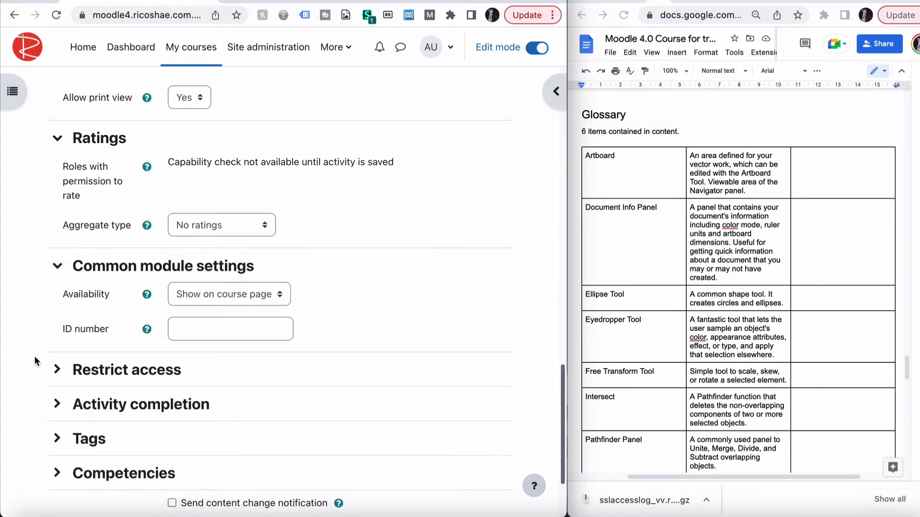
scroll(35, 360, down, 5)
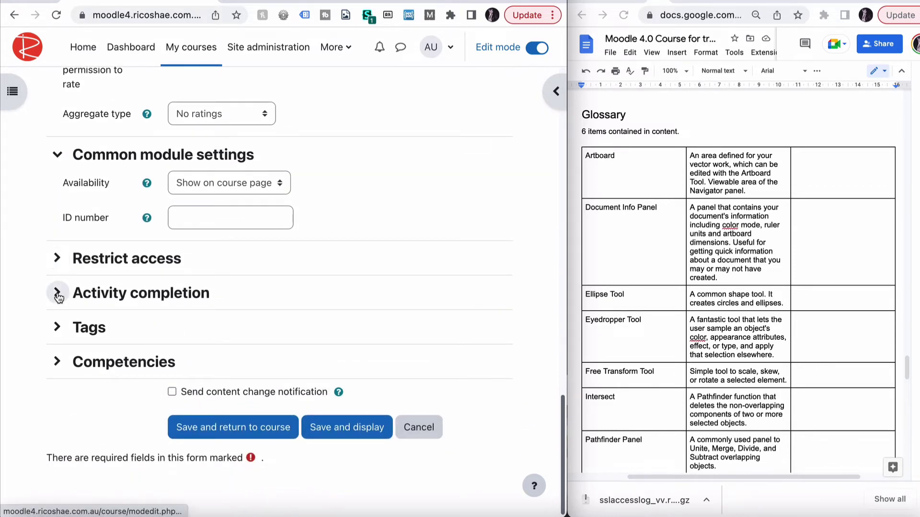
Step: Try completion 'when conditions are met', then clear the view and create-entries requirements
click(57, 293)
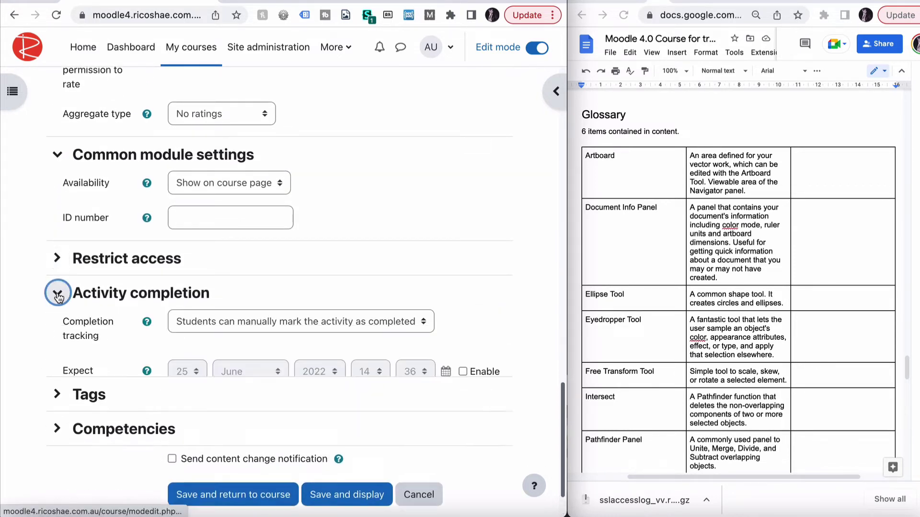
click(199, 325)
click(218, 337)
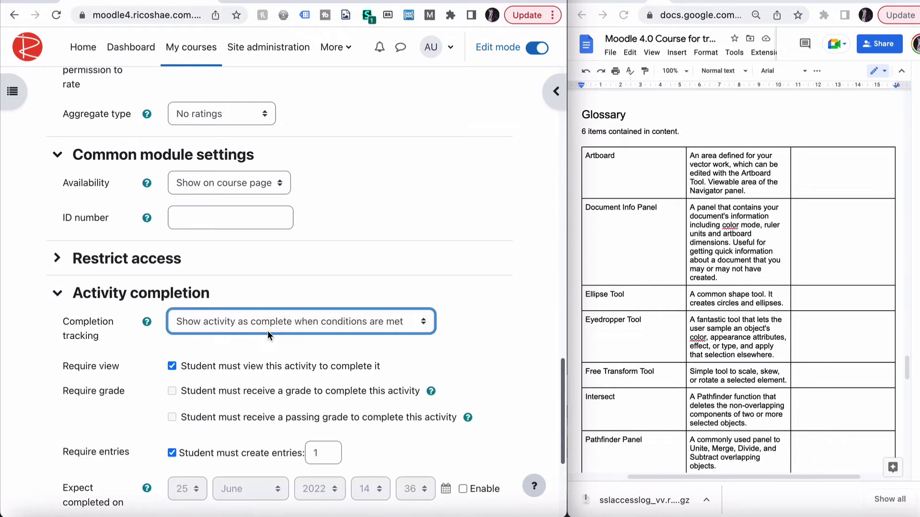
scroll(268, 332, down, 3)
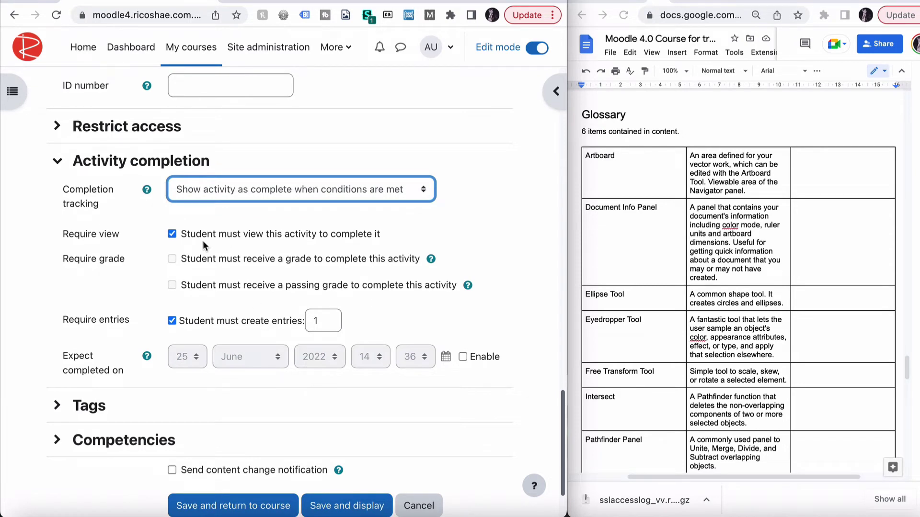
click(172, 233)
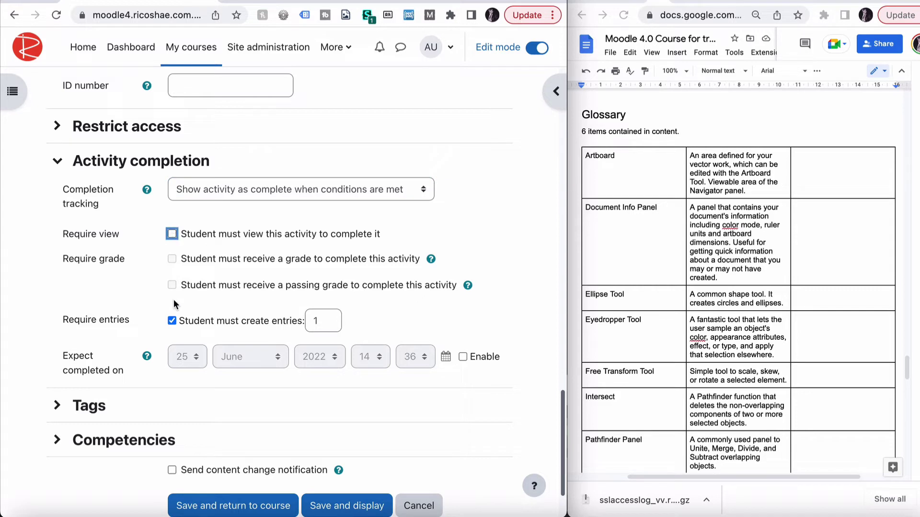
click(172, 320)
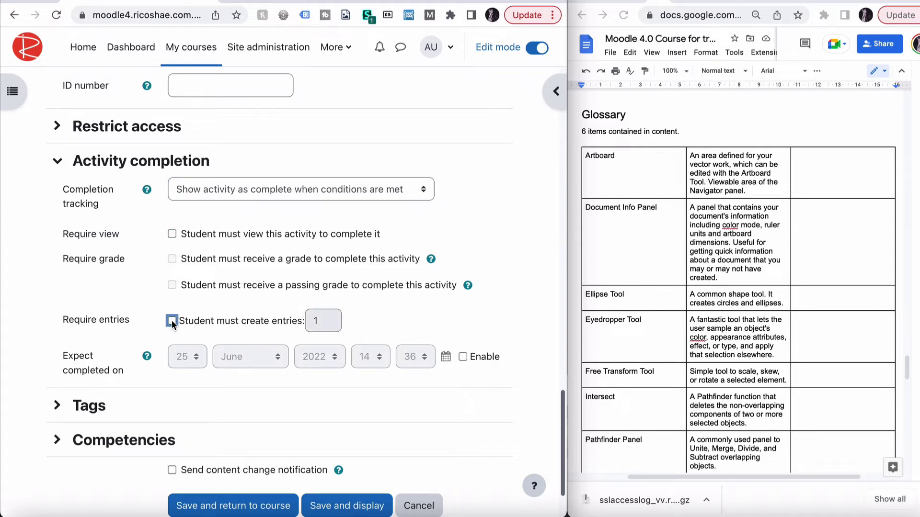
Step: Switch completion tracking to 'Do not indicate activity completion' and save the glossary
click(251, 190)
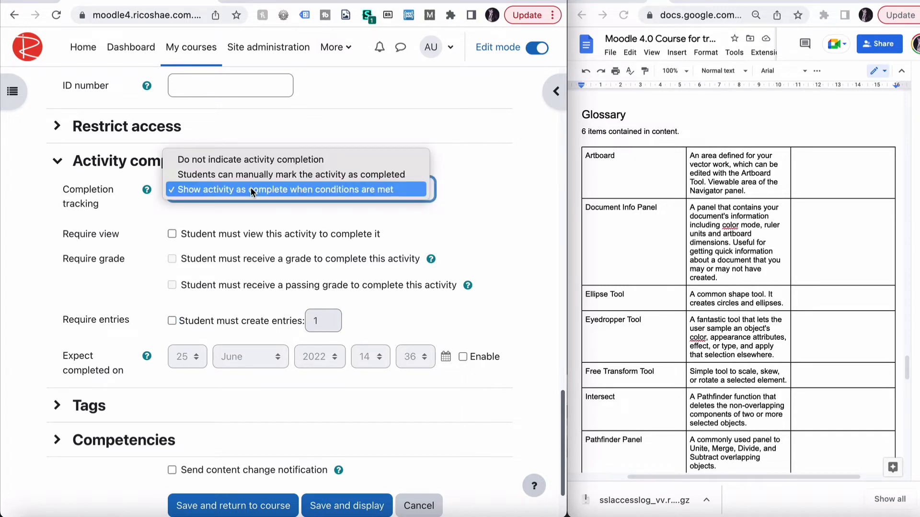
click(244, 160)
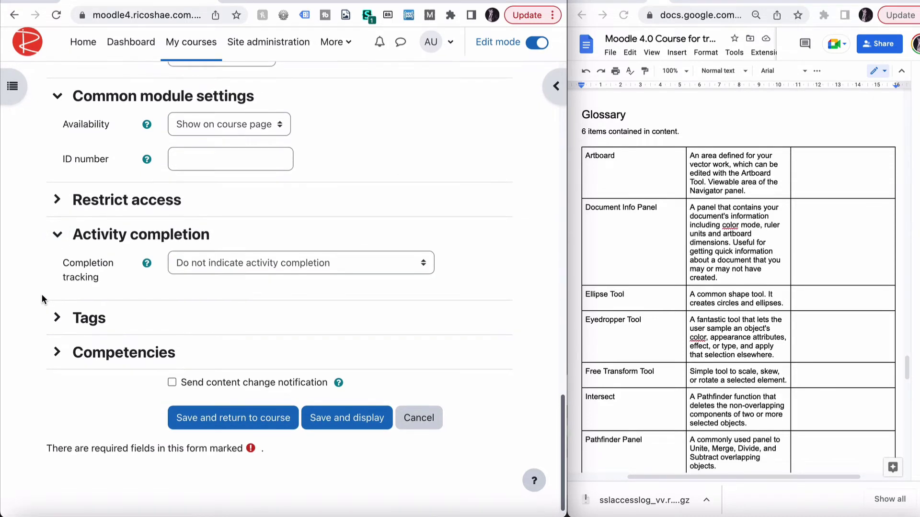
click(326, 425)
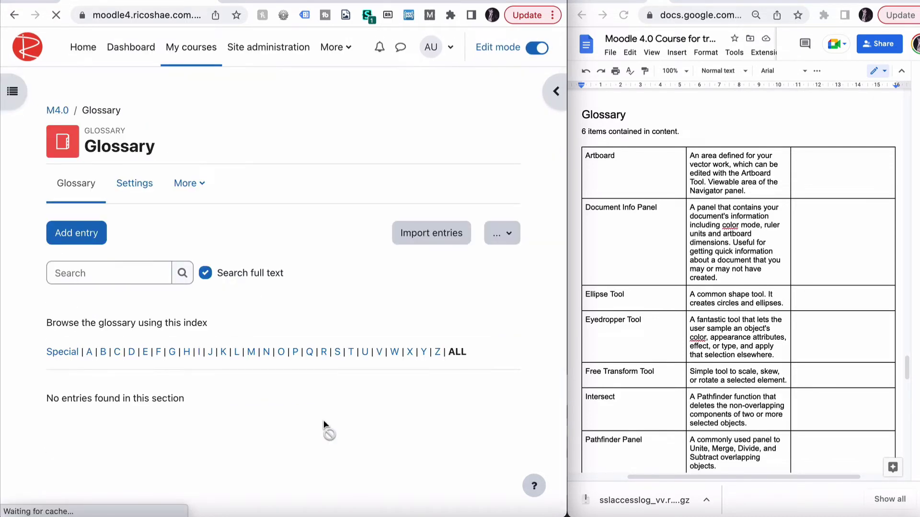
Step: Start a new entry with 'Artboard' copied from the document into Concept and Keyword(s)
click(85, 238)
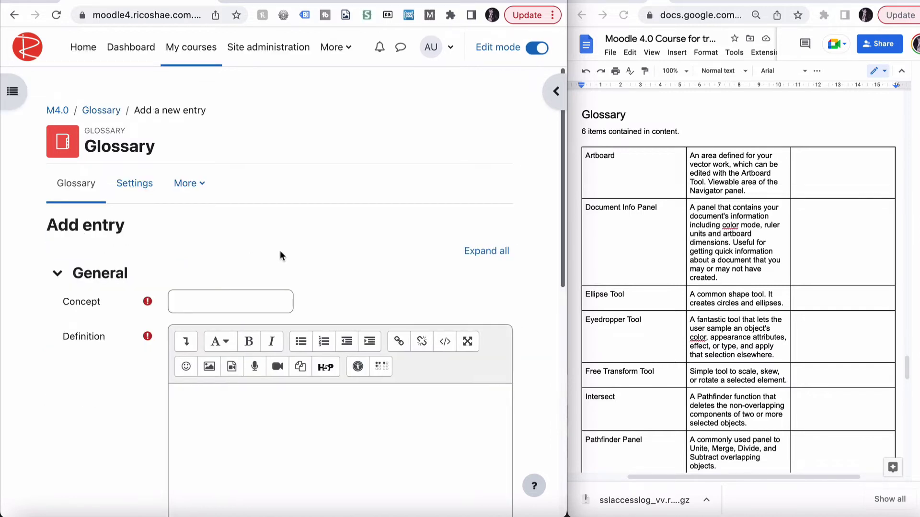
scroll(341, 225, down, 1)
double_click(600, 159)
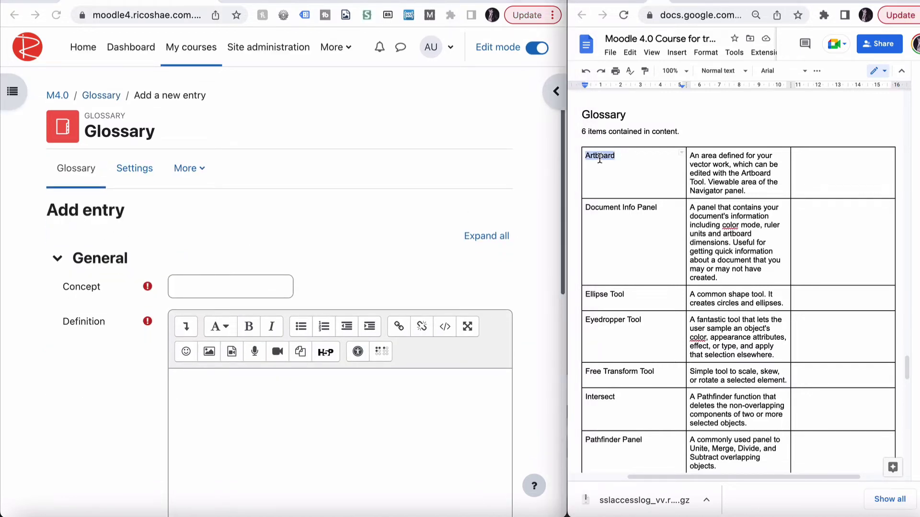
key(ctrl+c)
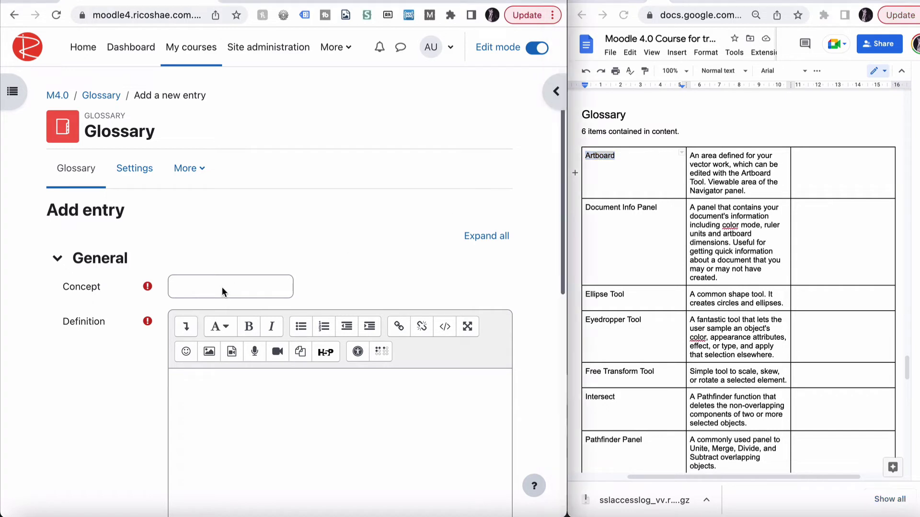
click(222, 287)
key(ctrl+v)
scroll(243, 288, down, 7)
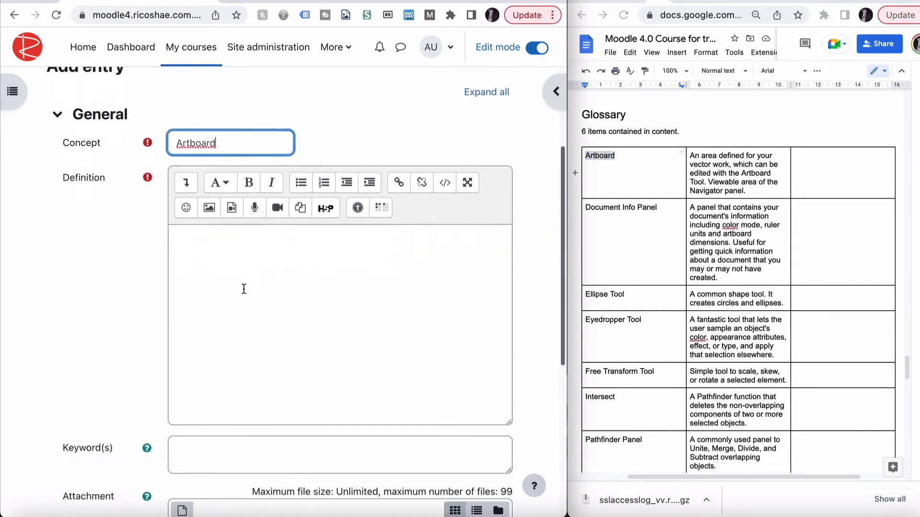
click(195, 249)
key(ctrl+v)
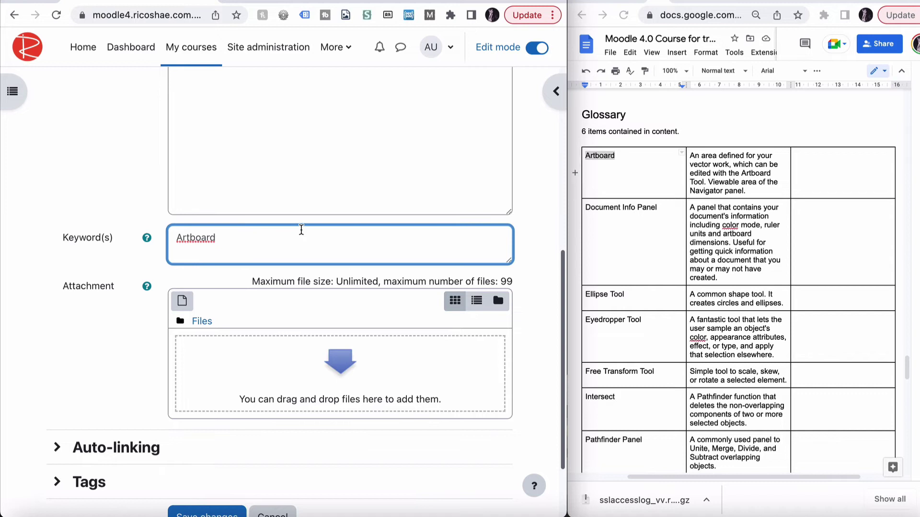
scroll(302, 230, up, 3)
scroll(302, 230, up, 2)
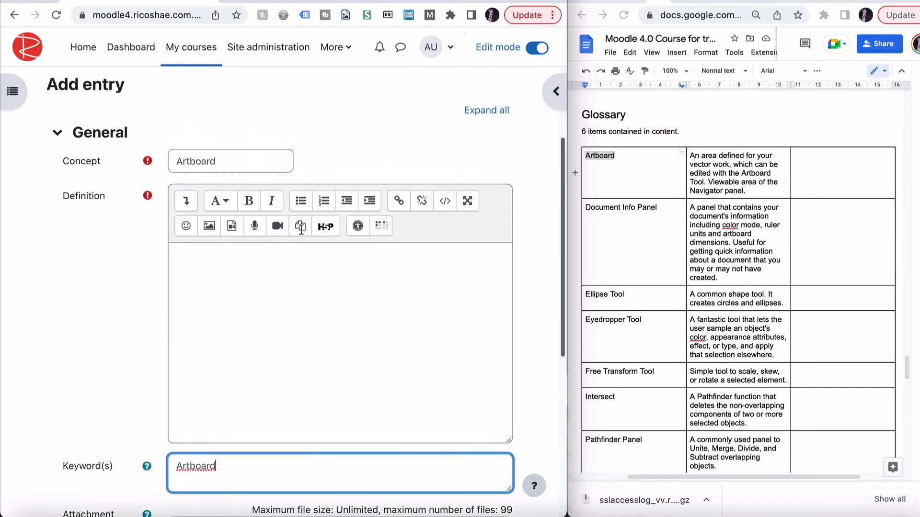
Step: Copy the Artboard definition from the document into the entry's Definition editor
click(717, 189)
drag(753, 188, 689, 154)
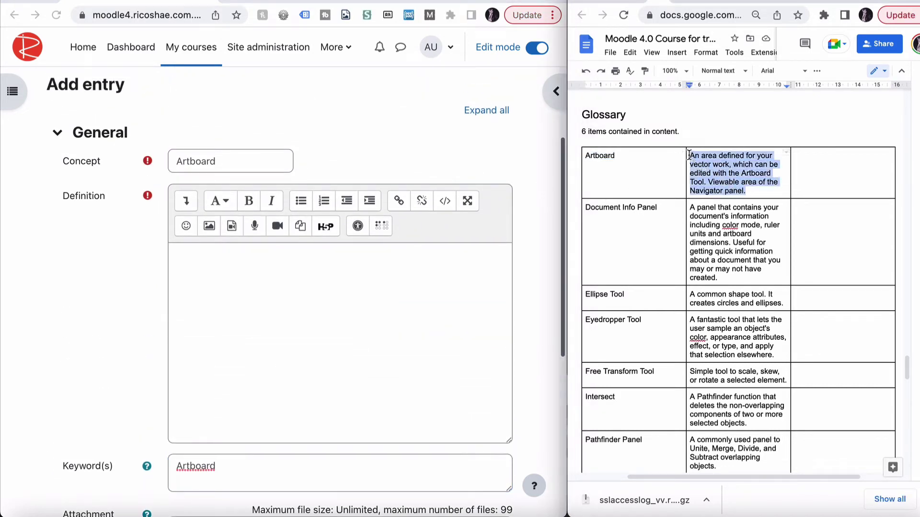
key(ctrl+c)
click(333, 265)
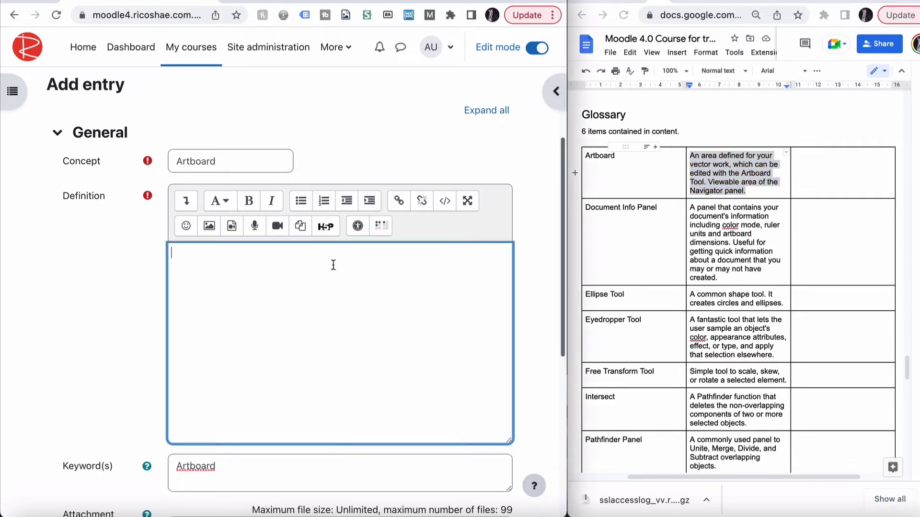
key(ctrl+v)
scroll(79, 343, down, 7)
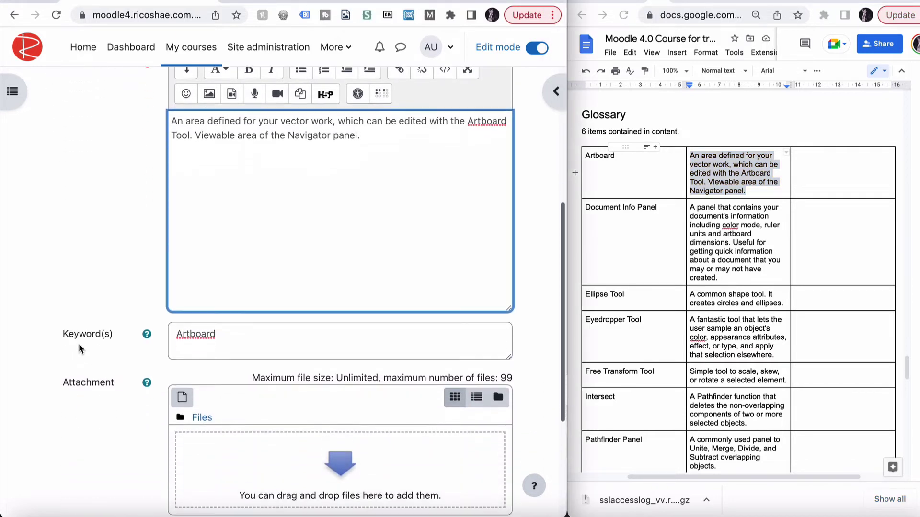
Step: Mark the Artboard entry to be automatically linked and save it
click(57, 353)
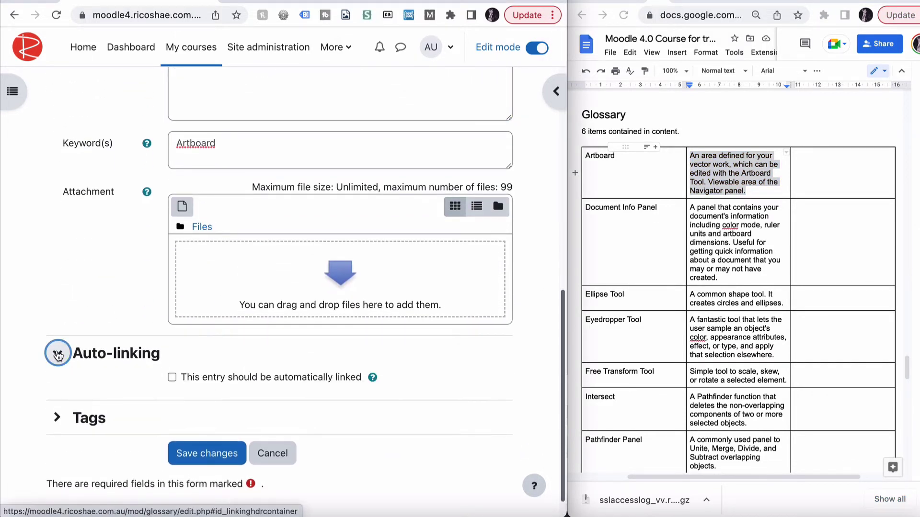
click(172, 378)
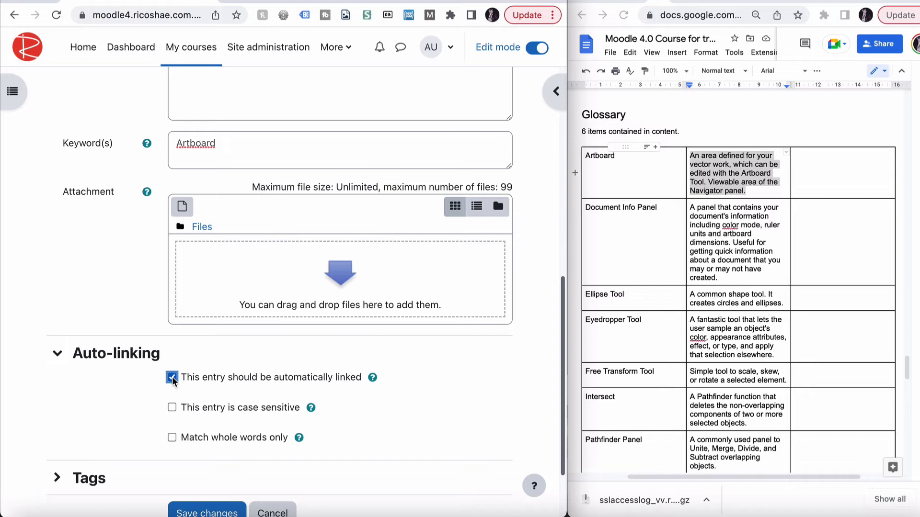
scroll(182, 392, down, 2)
click(205, 421)
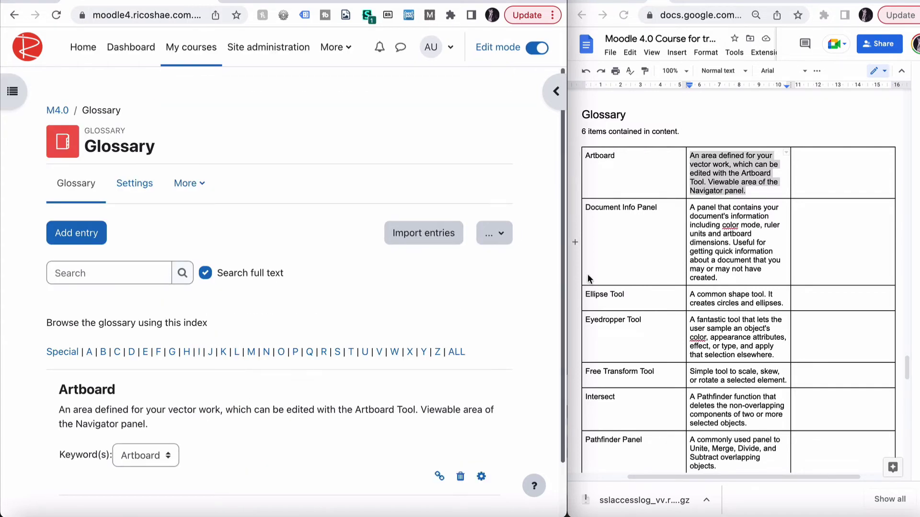
Step: Select 'Document Info Panel' in the document, then highlight the saved Artboard entry heading
click(608, 209)
triple_click(607, 208)
key(Right)
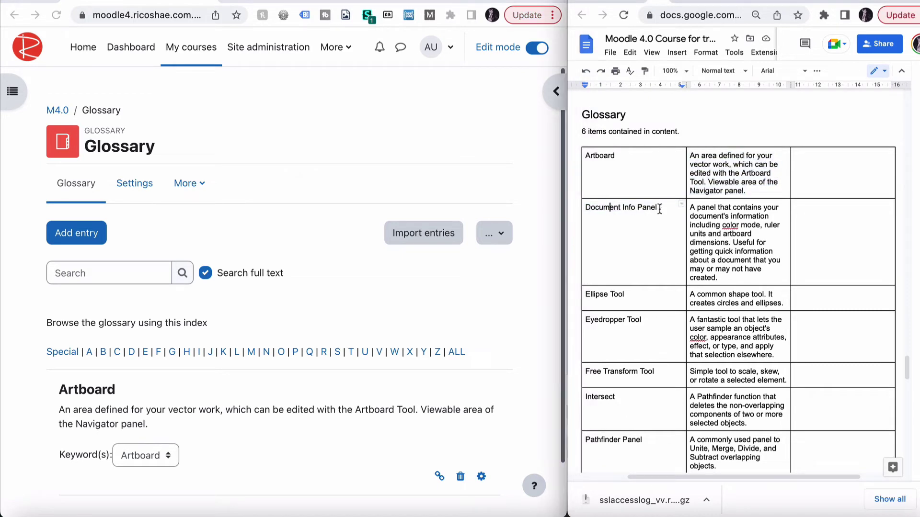
key(alt+shift+Left)
shift+click(586, 209)
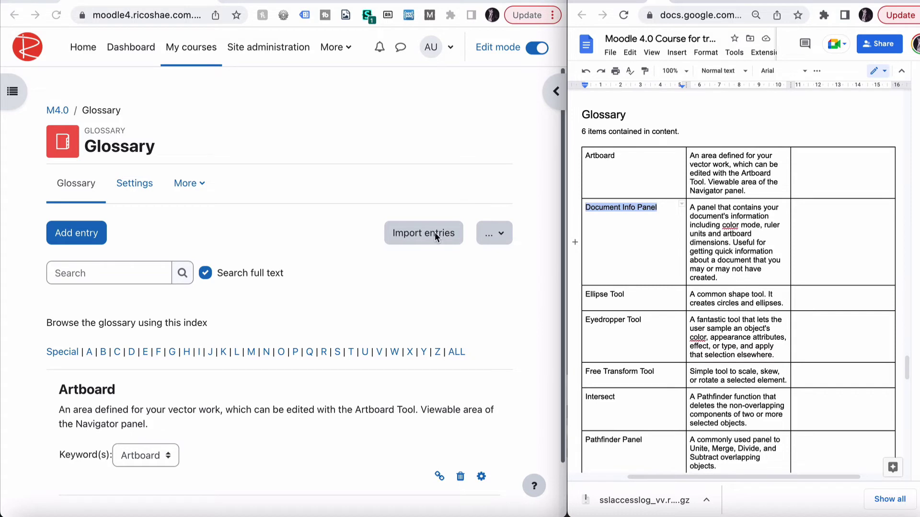
click(339, 240)
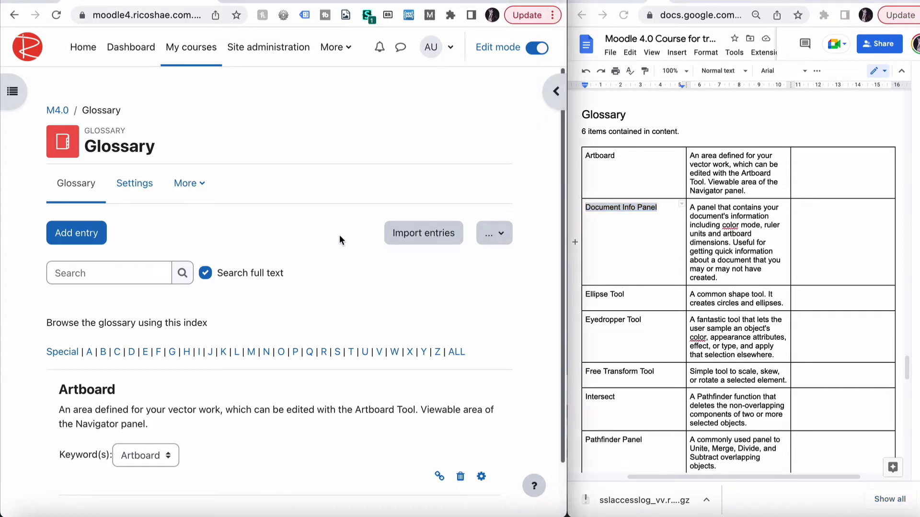
scroll(339, 240, down, 2)
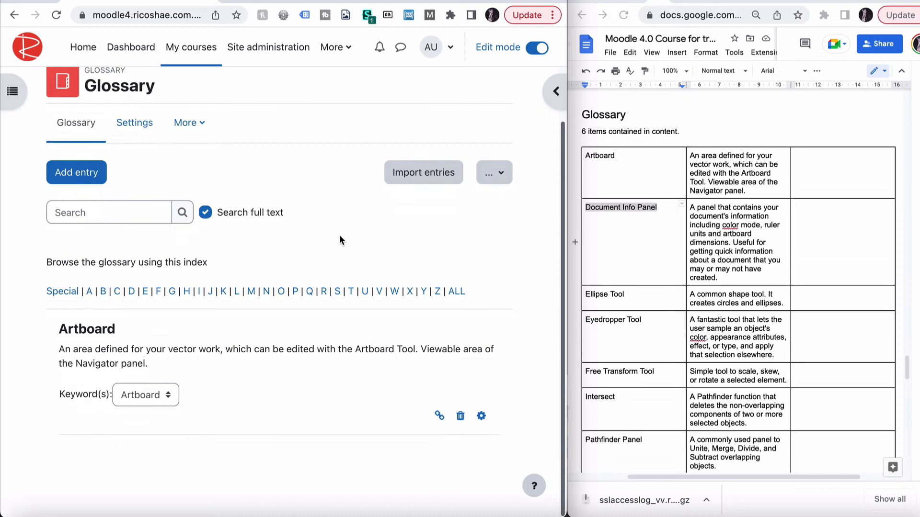
double_click(86, 330)
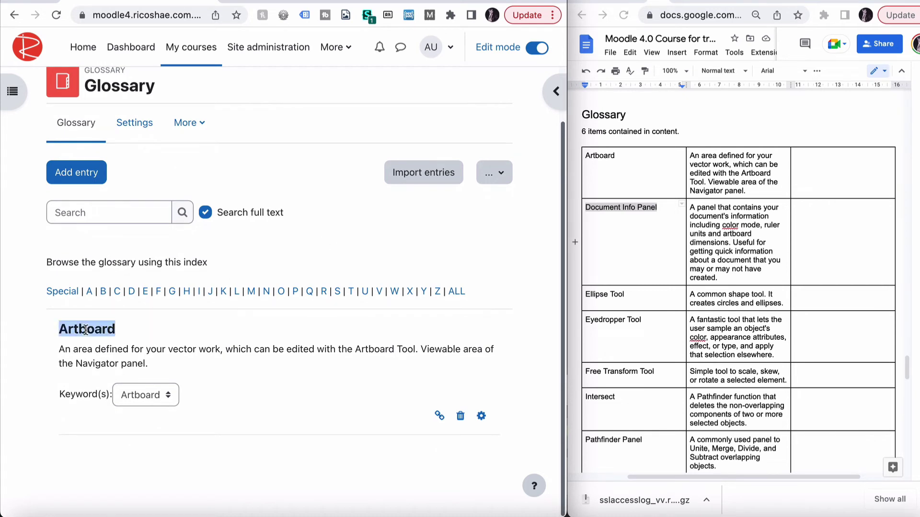
scroll(119, 320, up, 2)
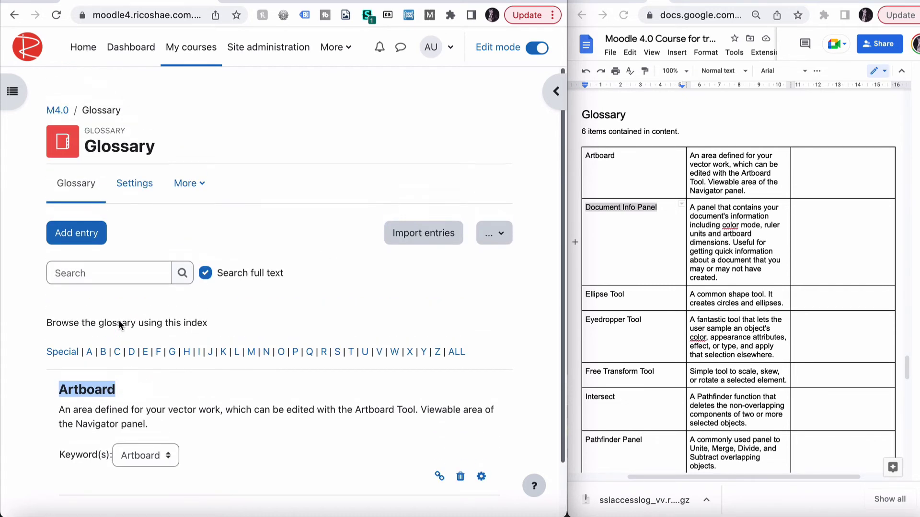
Step: From the M4.0 course page, add a new Page resource named 'Test page'
click(58, 113)
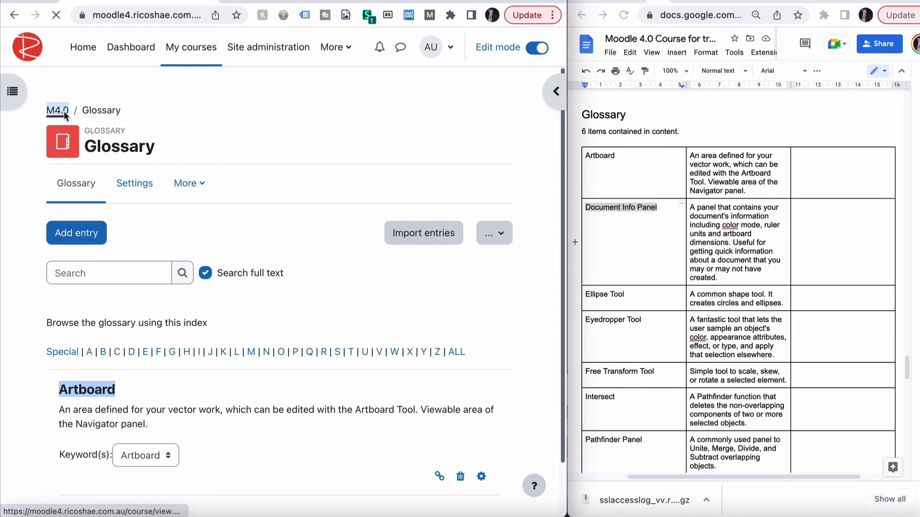
scroll(199, 248, down, 5)
scroll(192, 242, up, 2)
scroll(219, 255, down, 9)
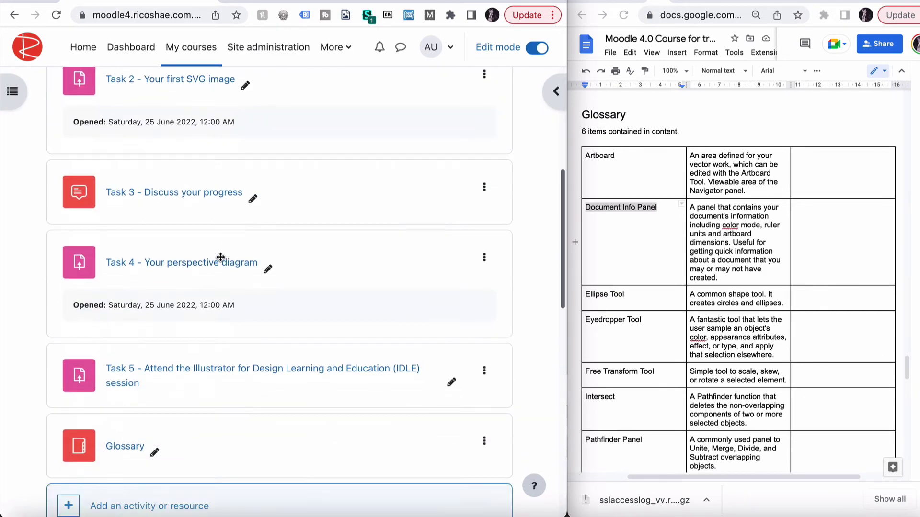
click(214, 368)
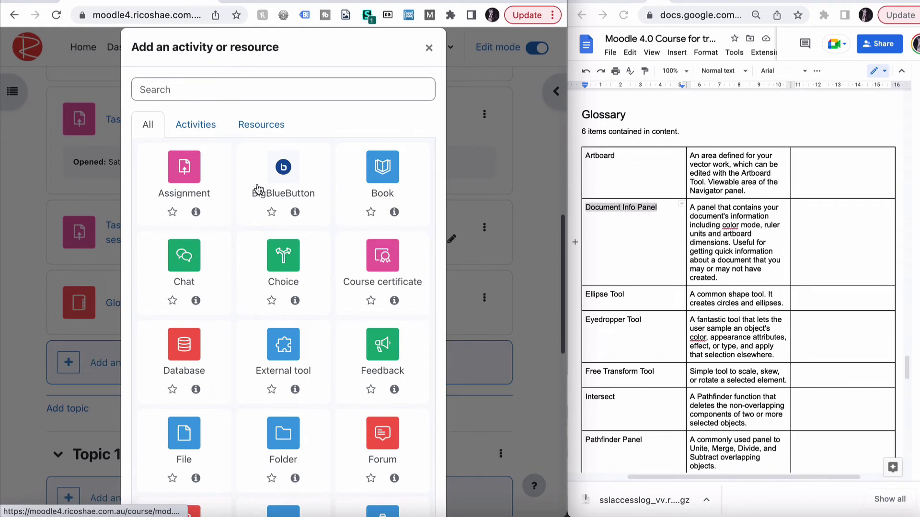
click(247, 124)
click(369, 263)
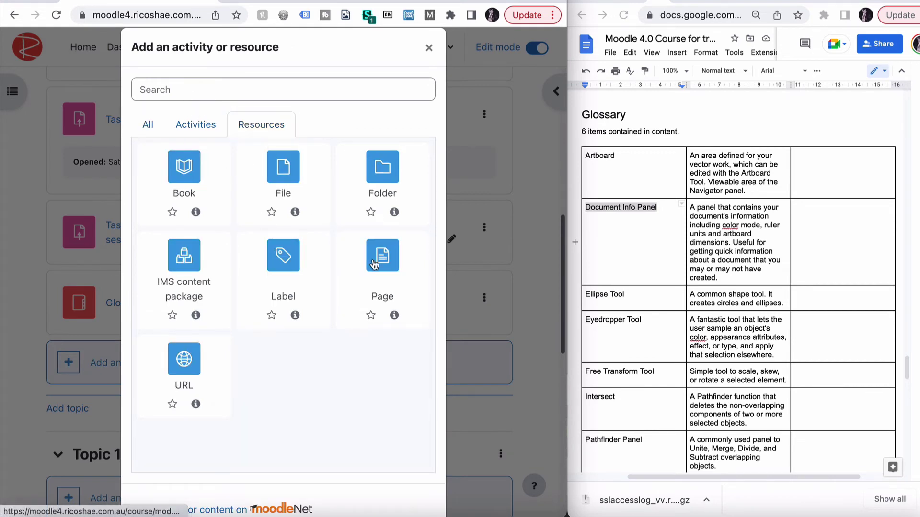
click(185, 266)
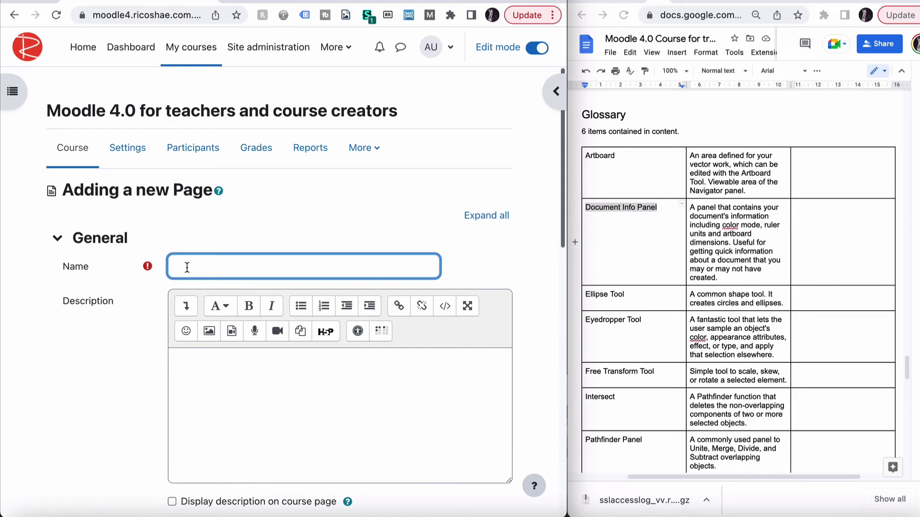
text(Test page)
Step: Paste 'Artboard' into the page content and set its style to Paragraph
scroll(191, 238, down, 5)
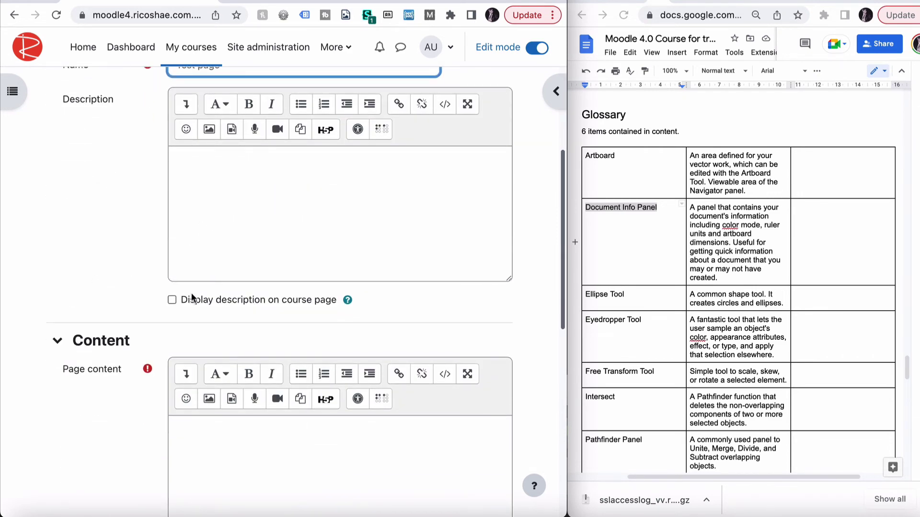
scroll(222, 238, down, 5)
click(222, 237)
key(super+v)
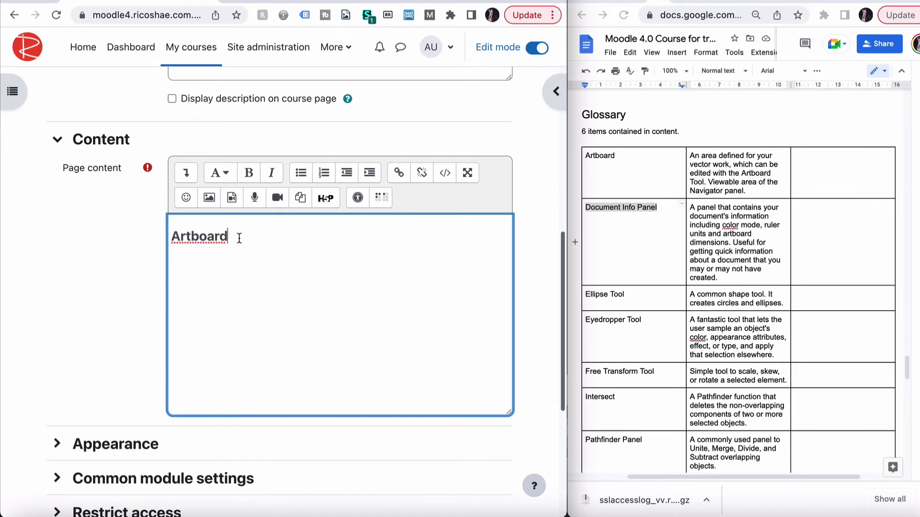
drag(237, 239, 148, 240)
drag(240, 235, 197, 188)
click(191, 177)
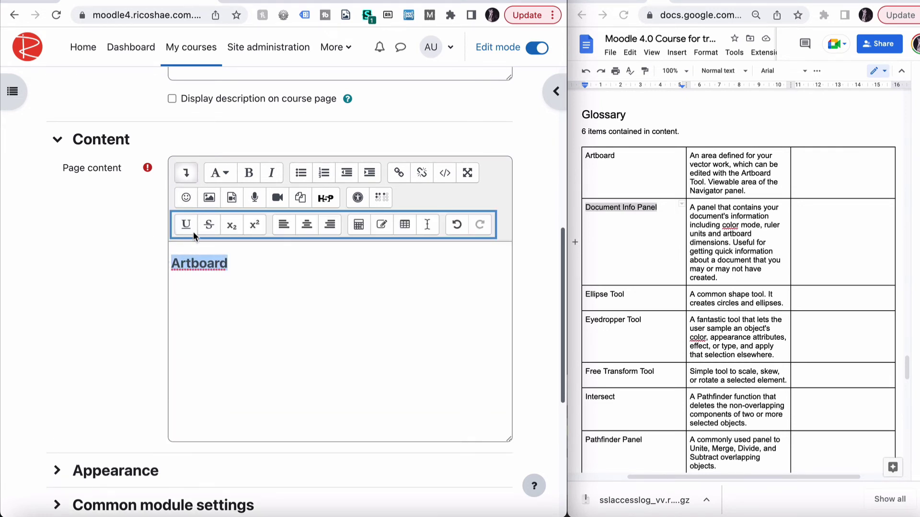
click(220, 174)
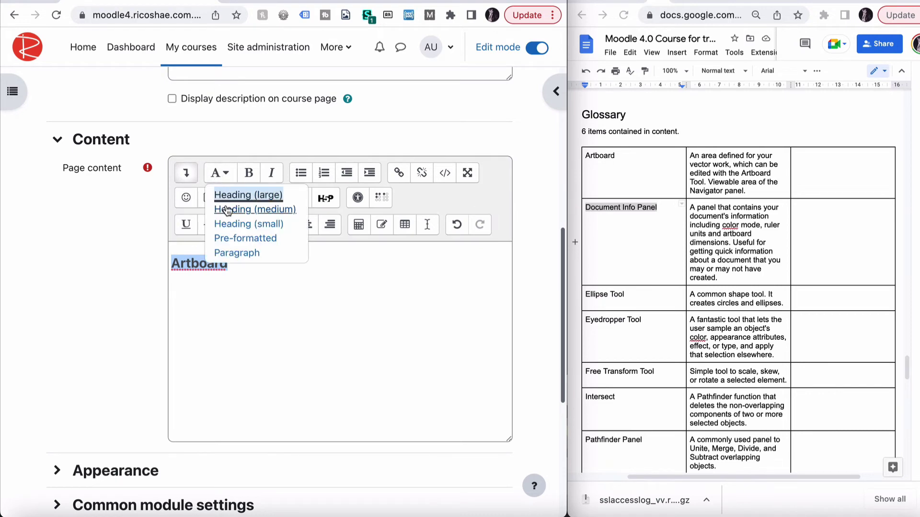
click(235, 253)
click(233, 271)
click(148, 256)
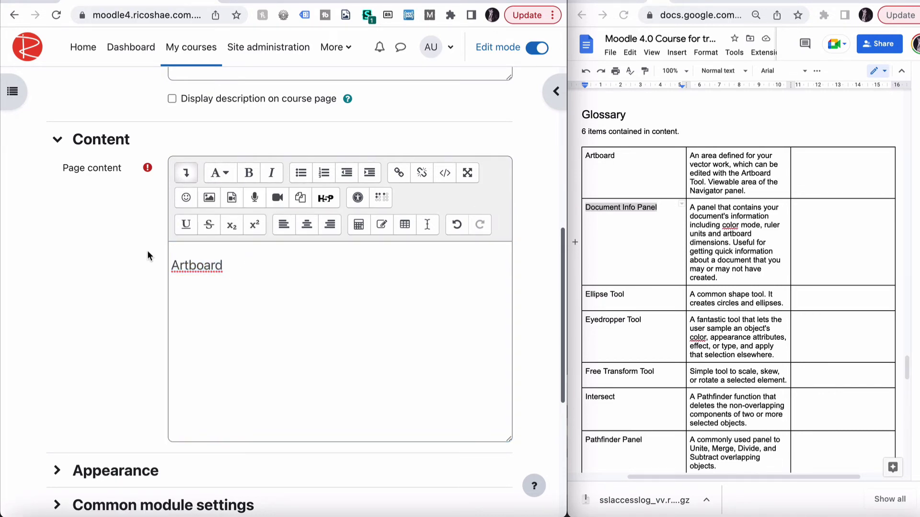
Step: Save the Test page and display it
scroll(148, 256, down, 4)
scroll(239, 352, down, 2)
click(323, 422)
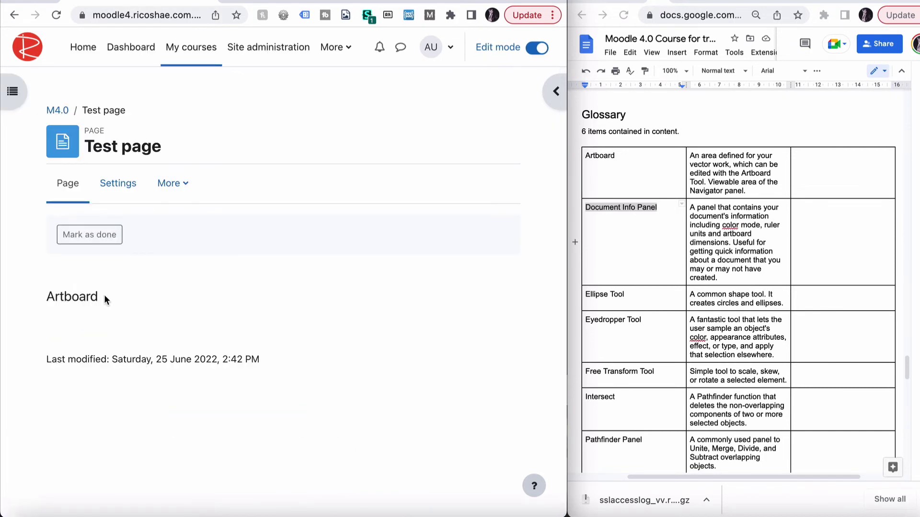
Step: Check the unlinked 'Artboard' on the Test page against the document definition, then return to Moodle
double_click(77, 294)
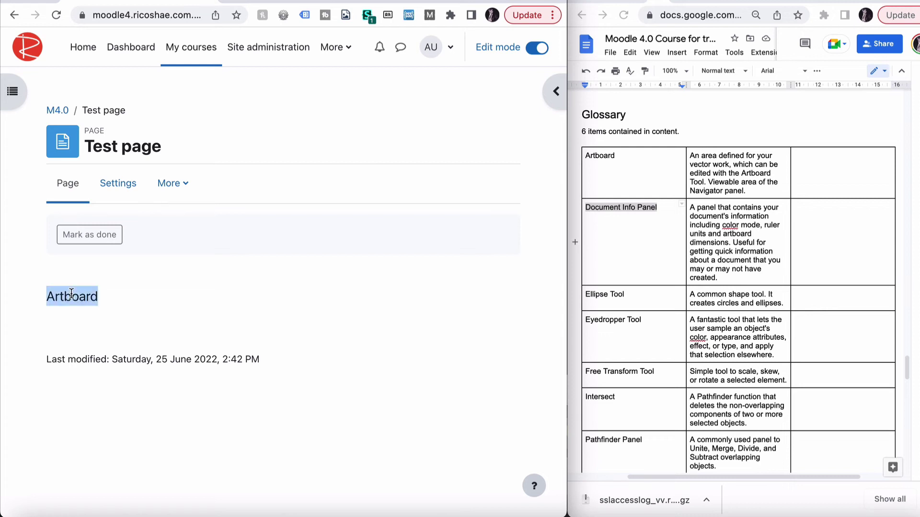
click(600, 156)
drag(690, 164, 704, 163)
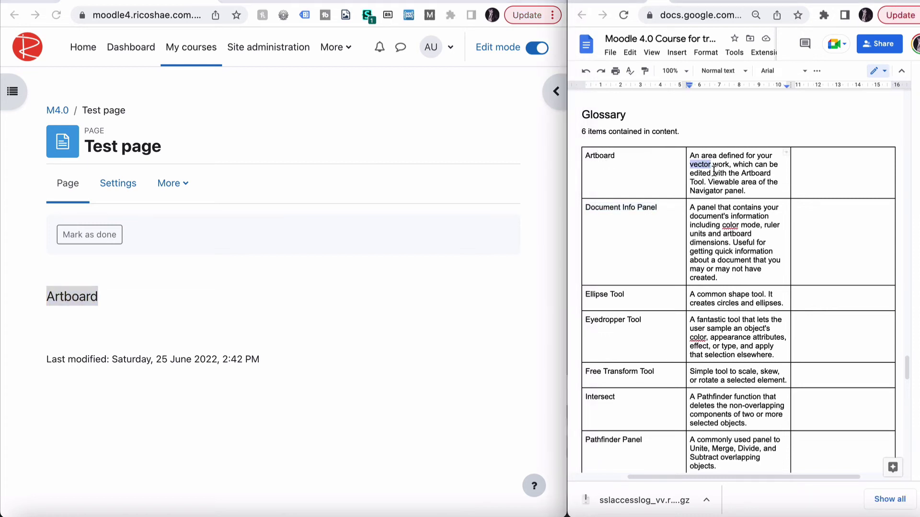
click(713, 172)
click(64, 112)
Step: Go back to the course main page and open its filter settings
click(64, 113)
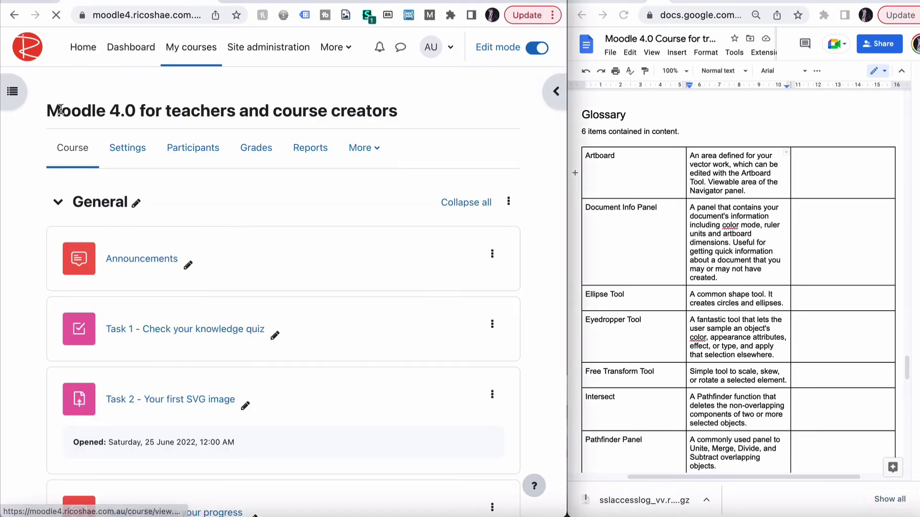
click(72, 149)
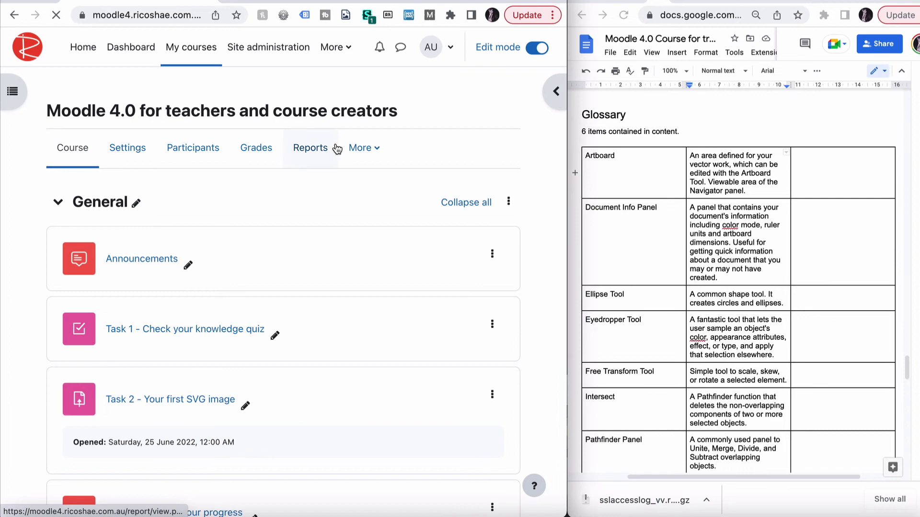
click(369, 149)
click(369, 280)
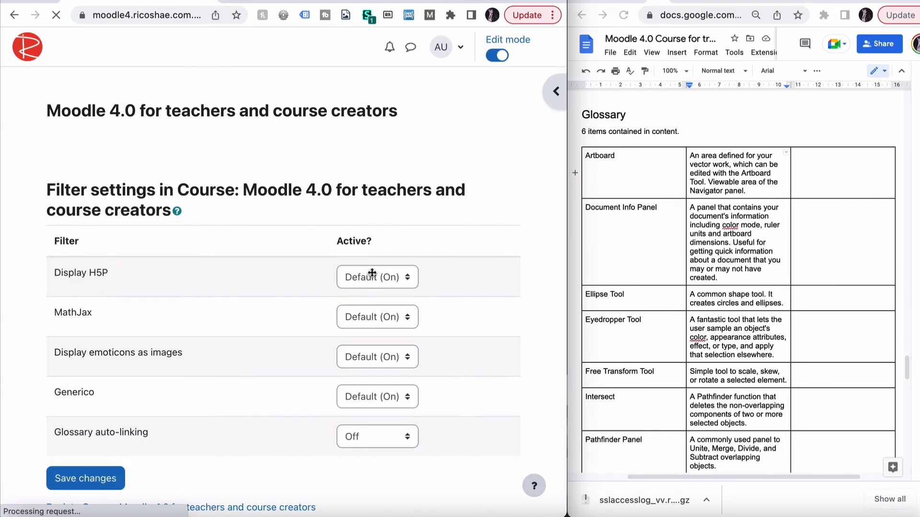
Step: Change the Glossary auto-linking filter from Off to Default (On) and save
scroll(233, 297, down, 2)
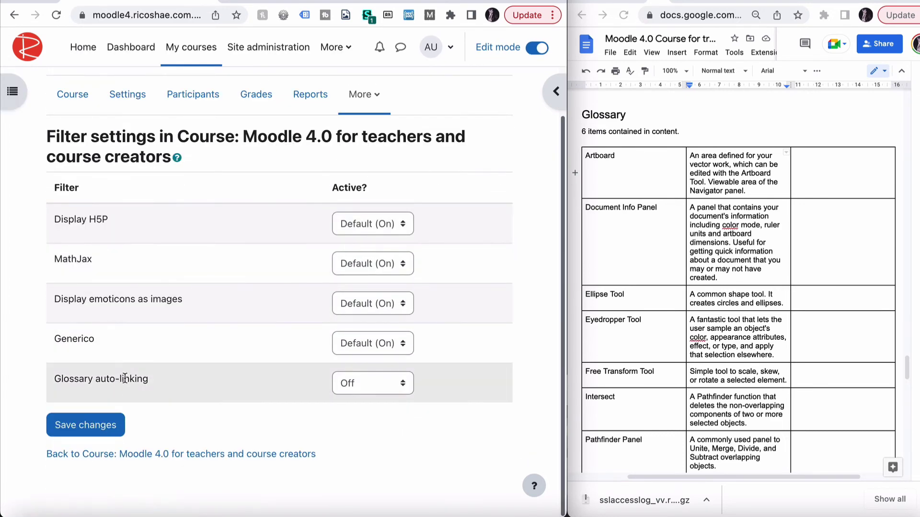
click(361, 382)
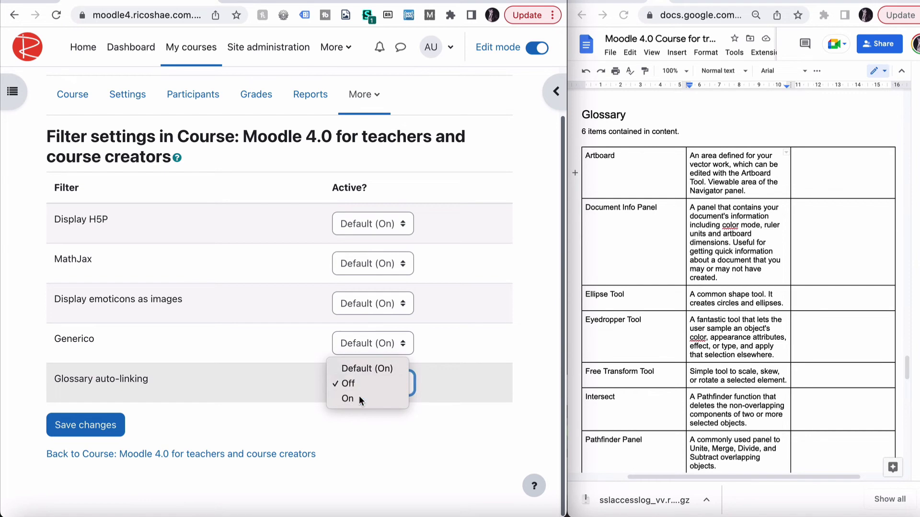
click(359, 396)
click(359, 383)
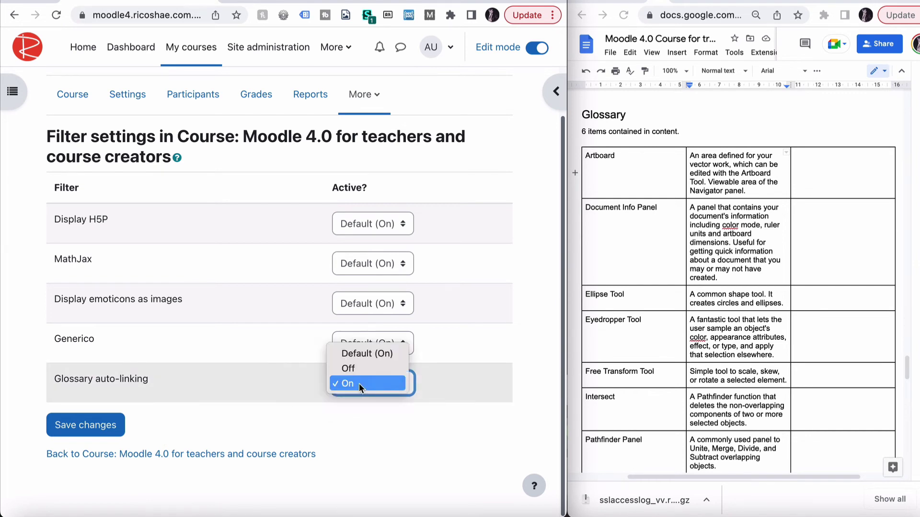
click(370, 355)
click(97, 425)
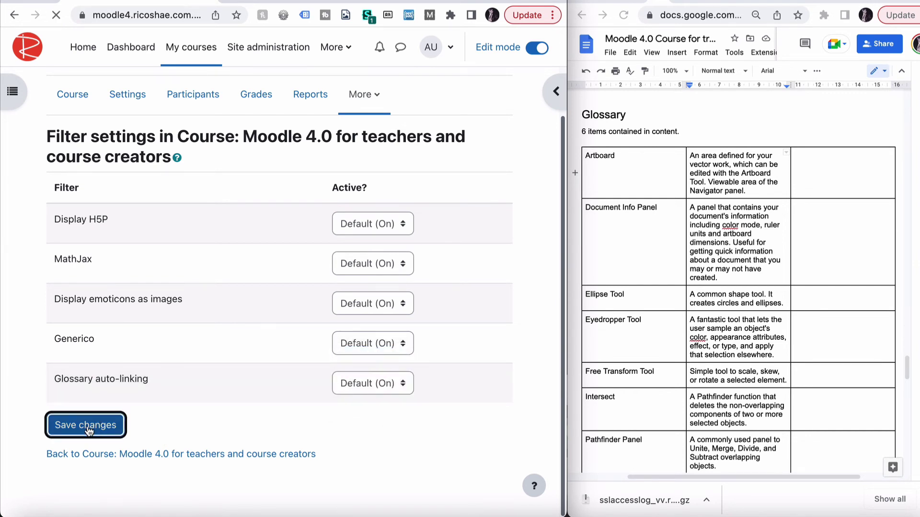
click(72, 148)
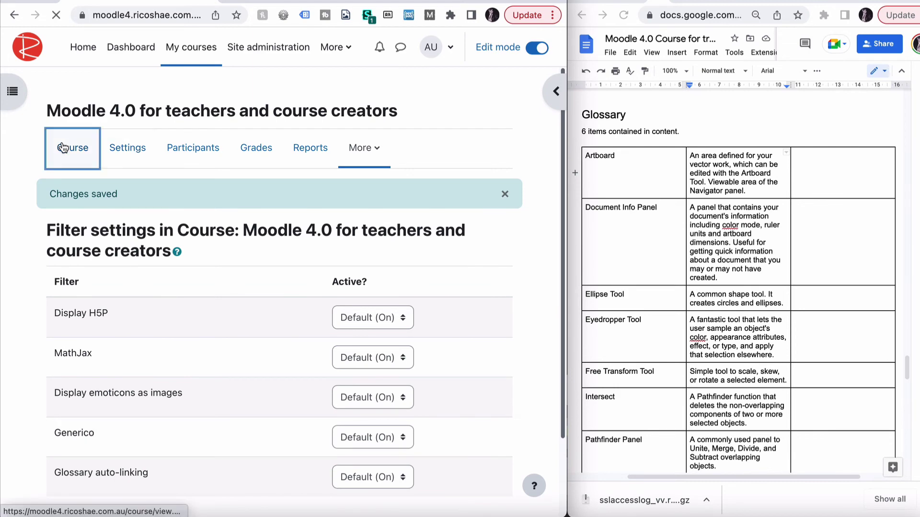
Step: Open the Test page and follow the Artboard link to show its glossary definition popup
scroll(201, 276, down, 2)
scroll(201, 276, down, 10)
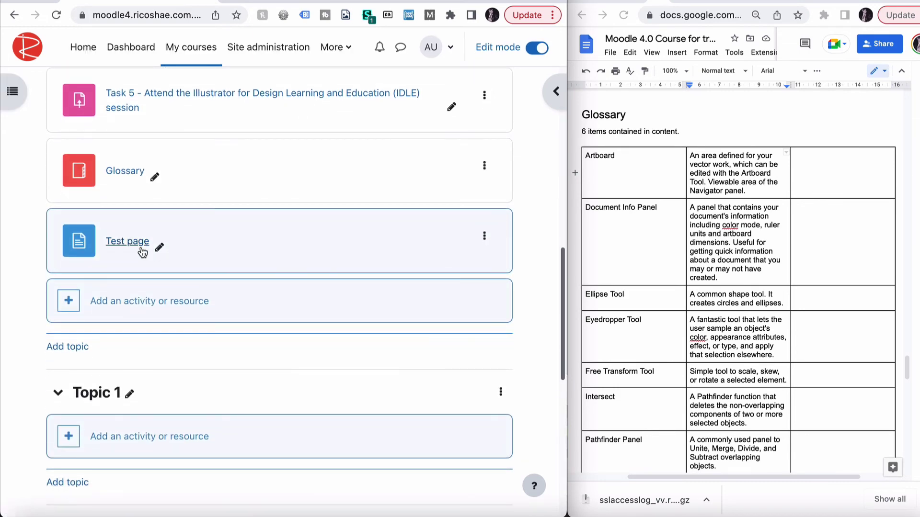
click(138, 248)
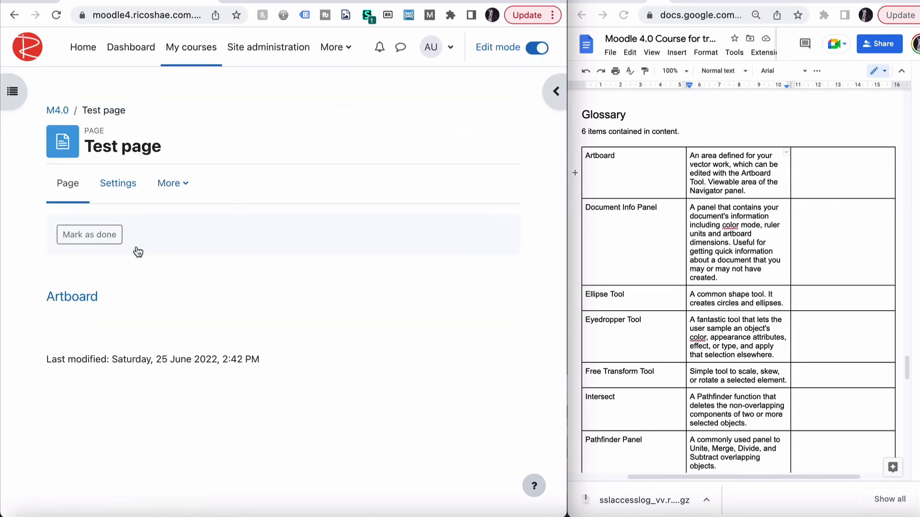
click(74, 298)
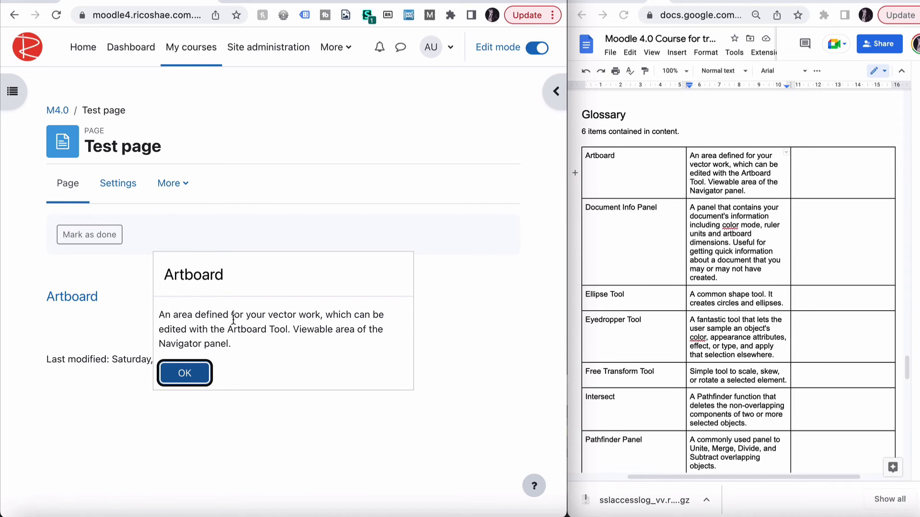
Step: Check the popup against the Artboard definition in the glossary document, then close it
click(728, 156)
triple_click(718, 169)
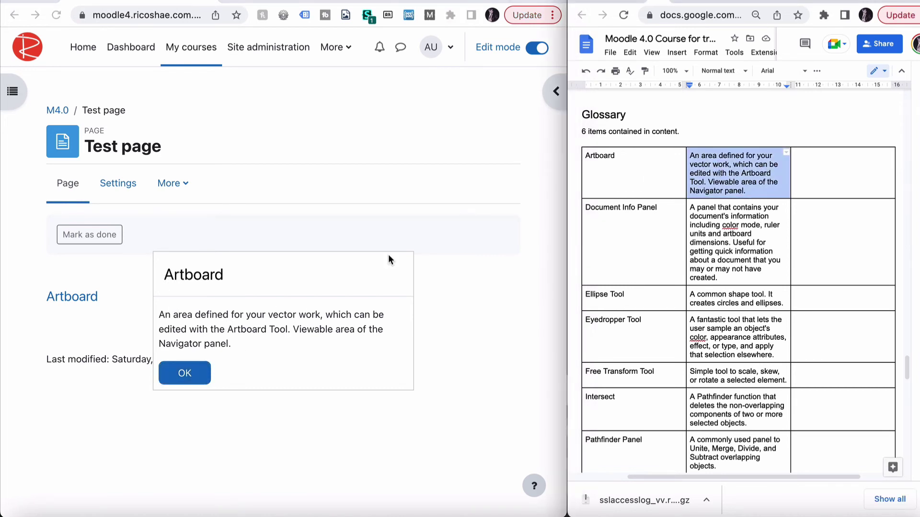
click(236, 291)
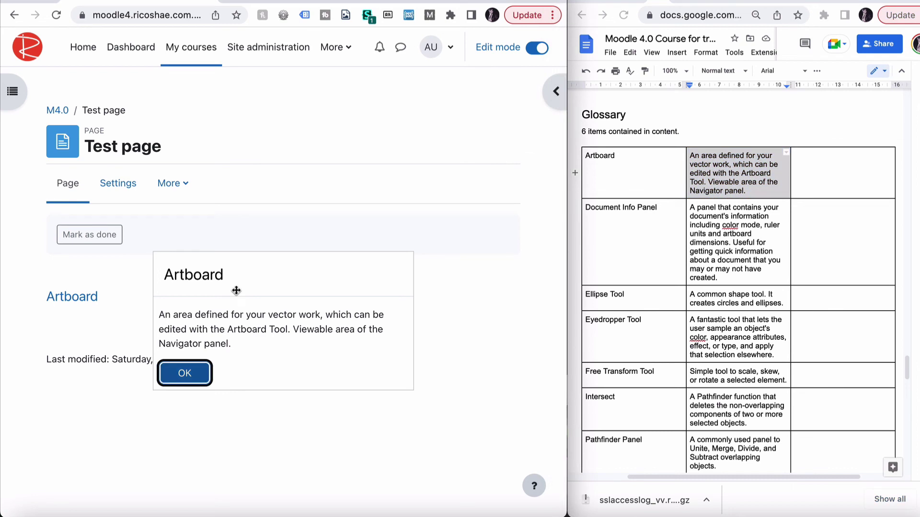
click(190, 375)
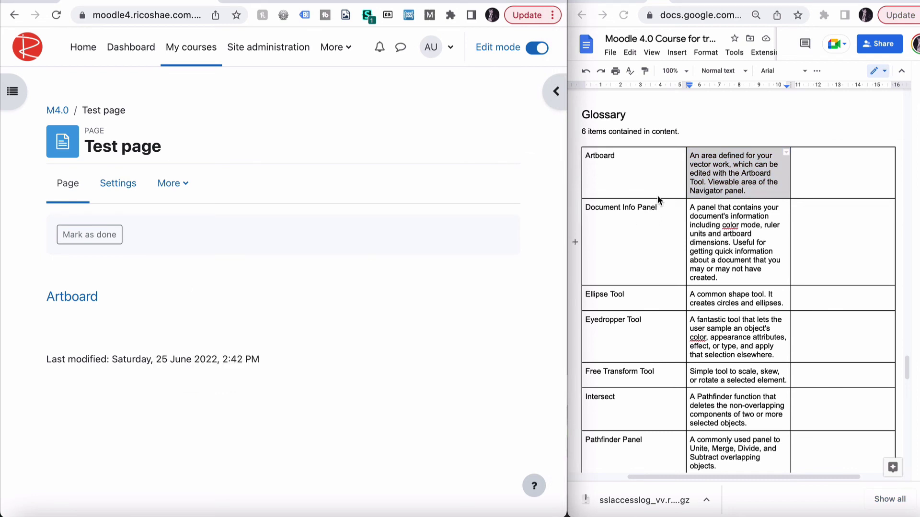
click(672, 229)
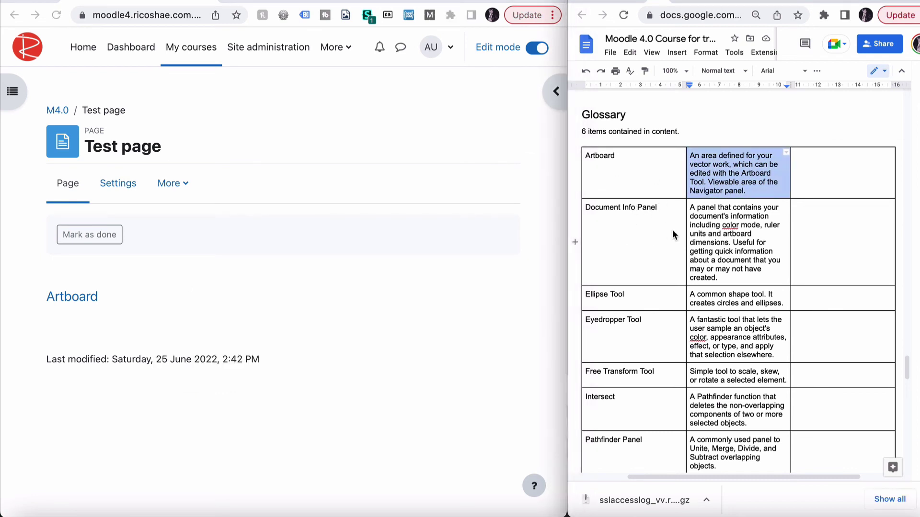
double_click(618, 205)
click(618, 206)
click(188, 290)
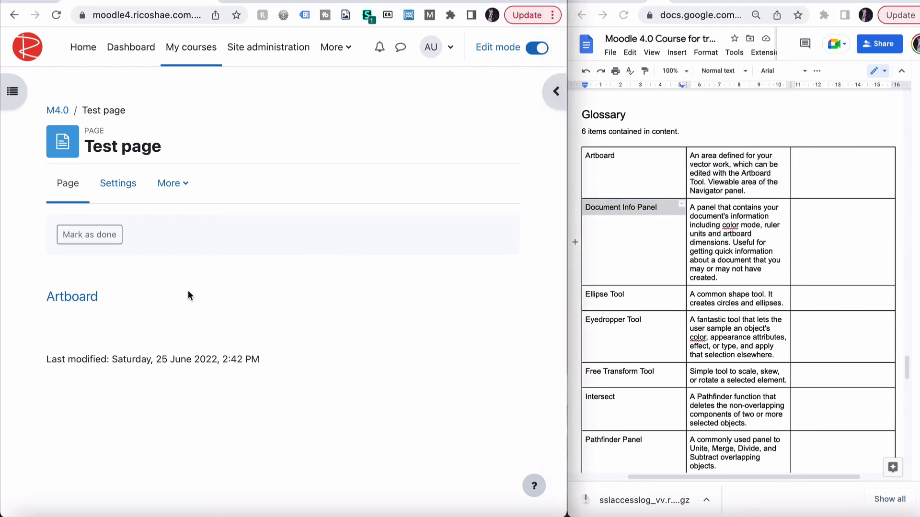